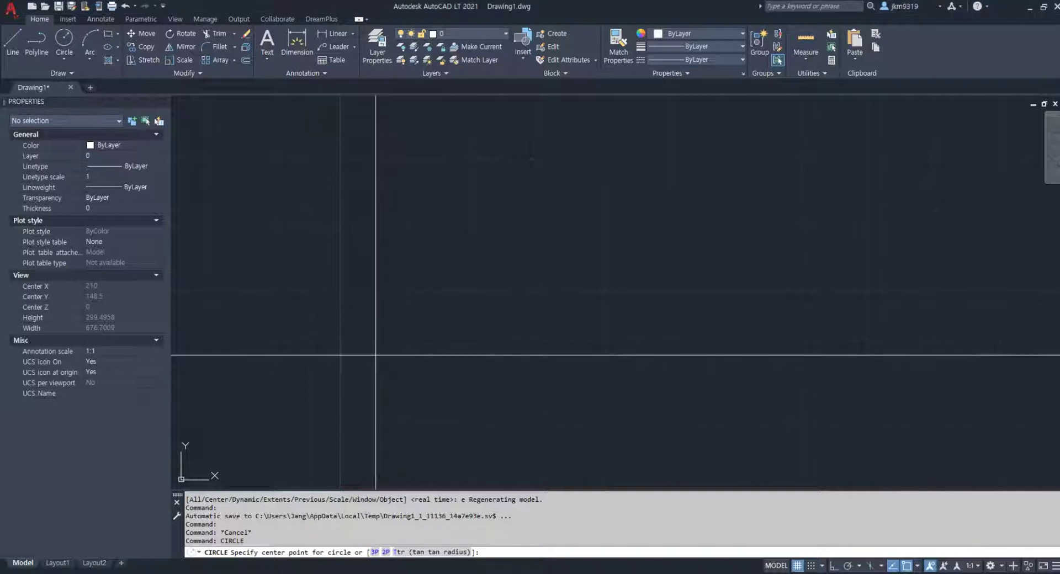
Step: Cancel the active Circle command and leave the drawing ready for a new command
middle_click_drag(449, 391, 418, 292)
key("Escape")
key("Escape")
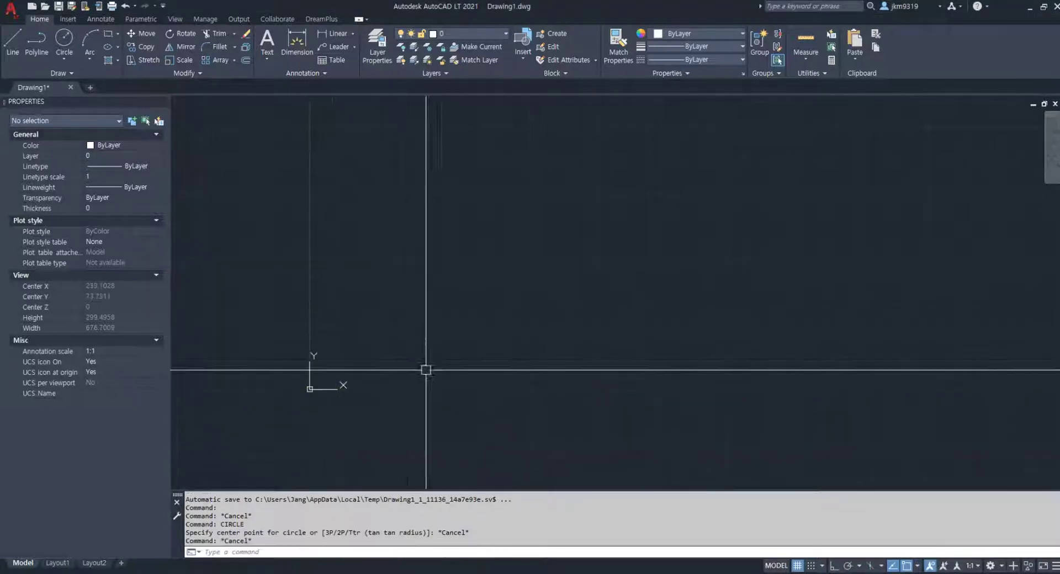
scroll(354, 372, "up", 4)
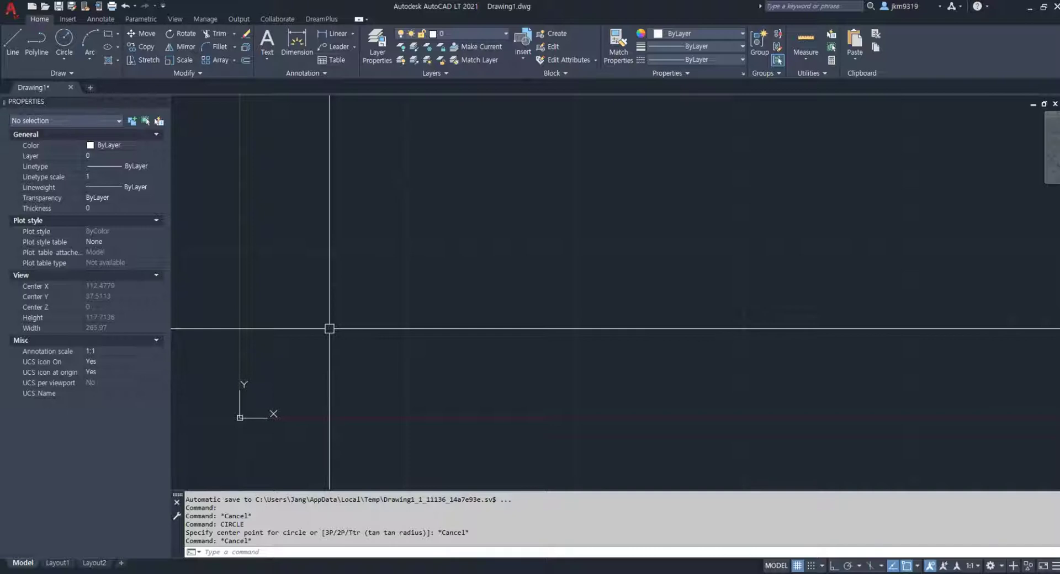
Step: Draw a rectangle near the origin, with its upper-left corner at about (22, 121) and an area of about 9162
type("ct")
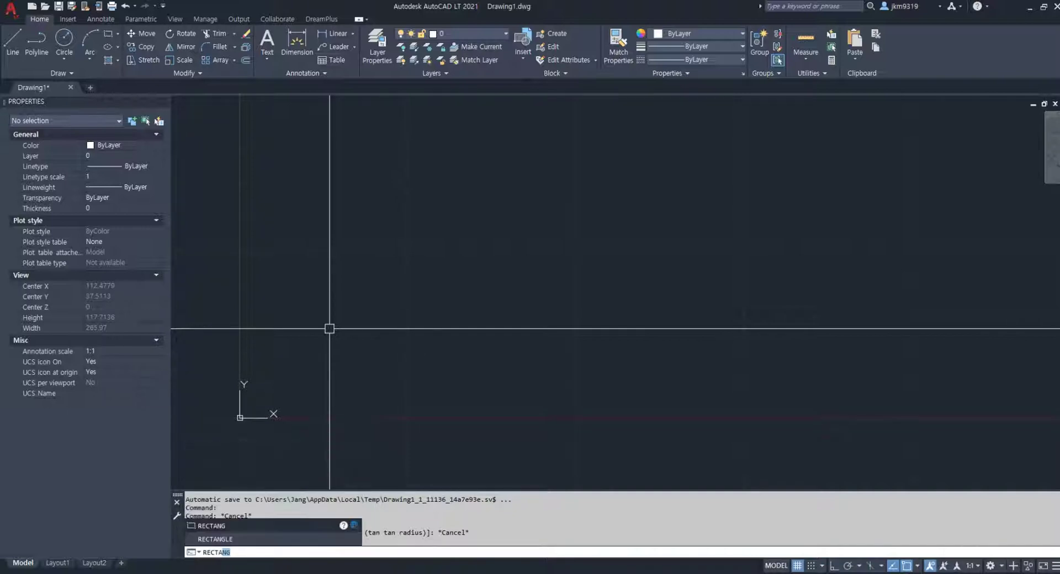
type("angle")
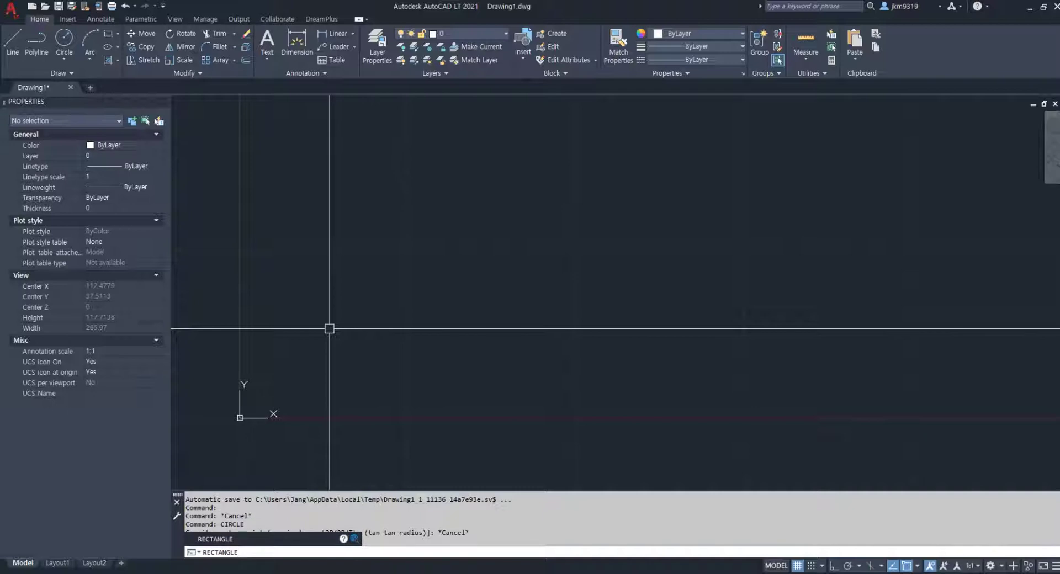
key("BackSpace")
key("BackSpace")
key("BackSpace")
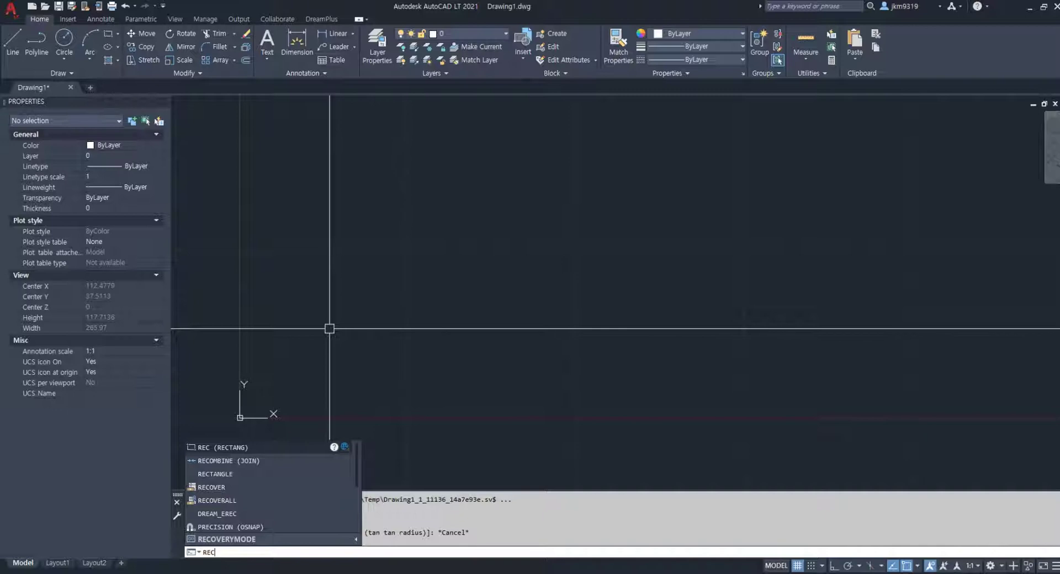
key("Return")
scroll(369, 319, "down", 3)
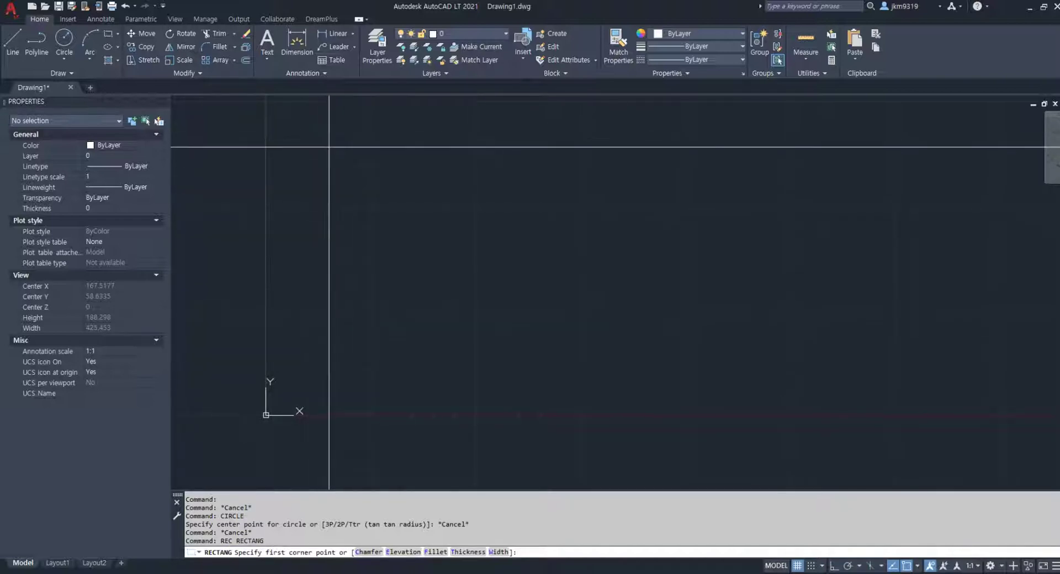
left_click(312, 163)
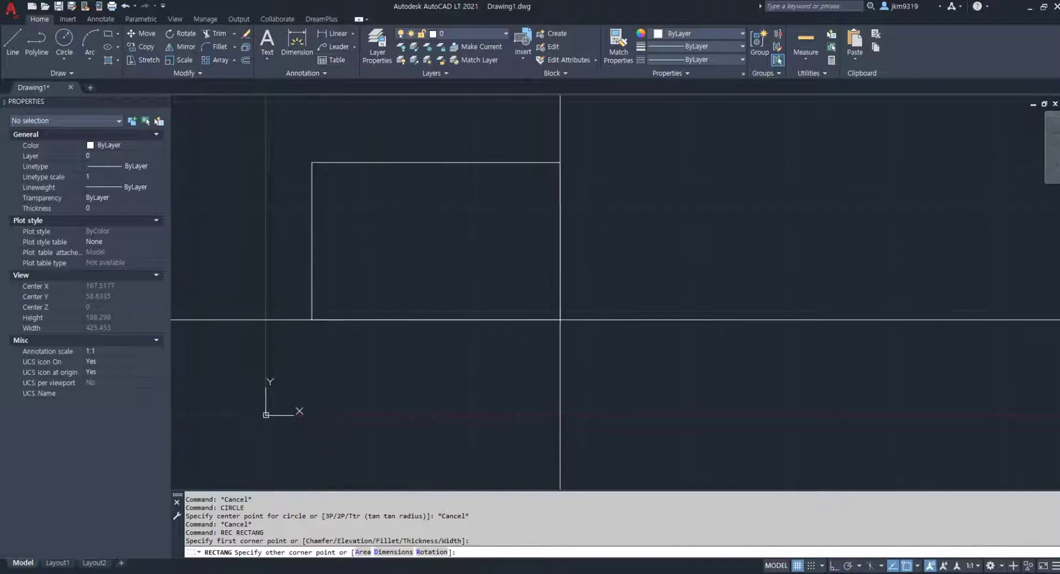
left_click(548, 332)
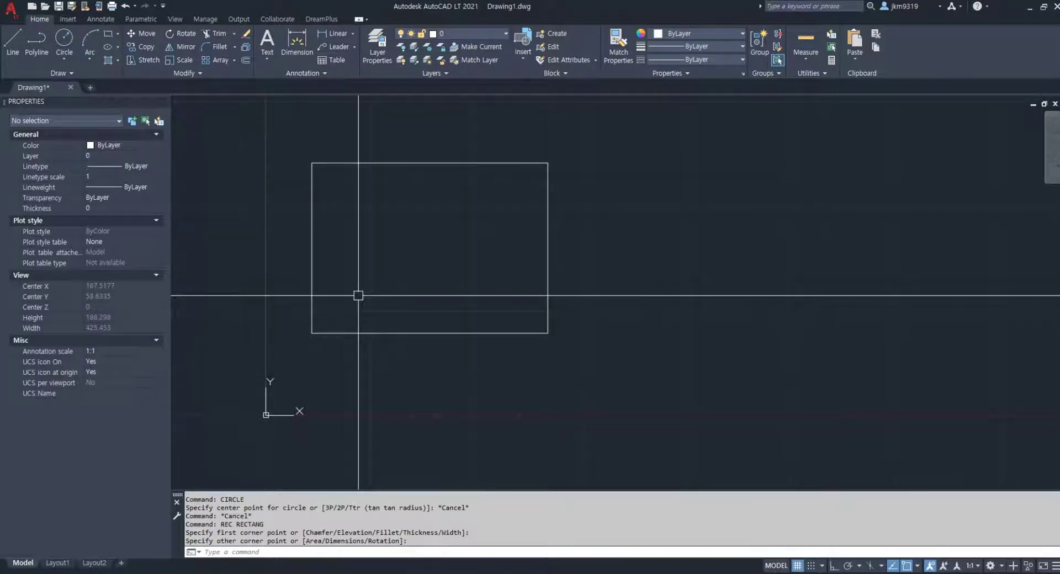
middle_click_drag(379, 296, 408, 305)
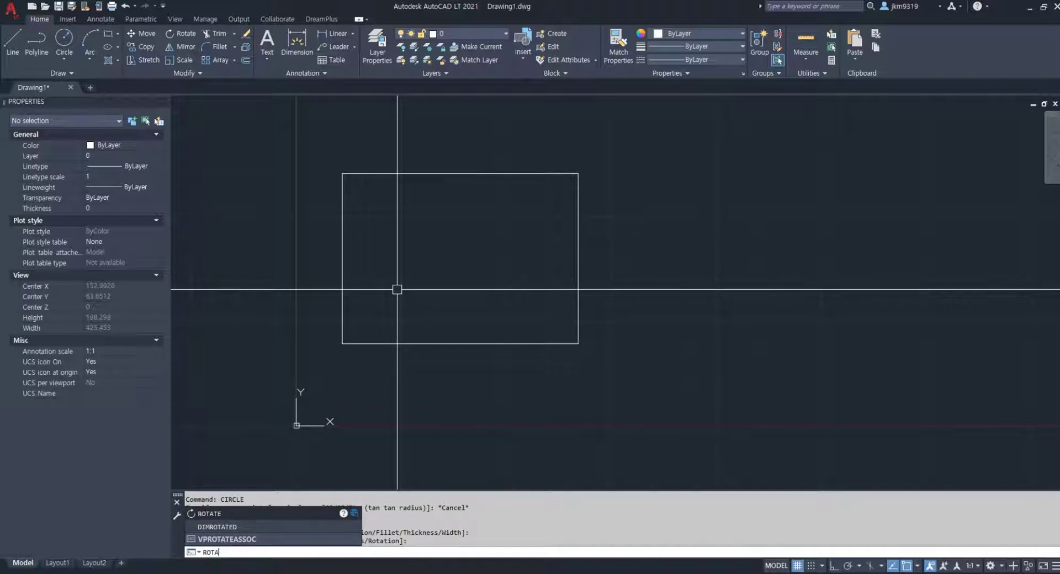
key("BackSpace")
key("BackSpace")
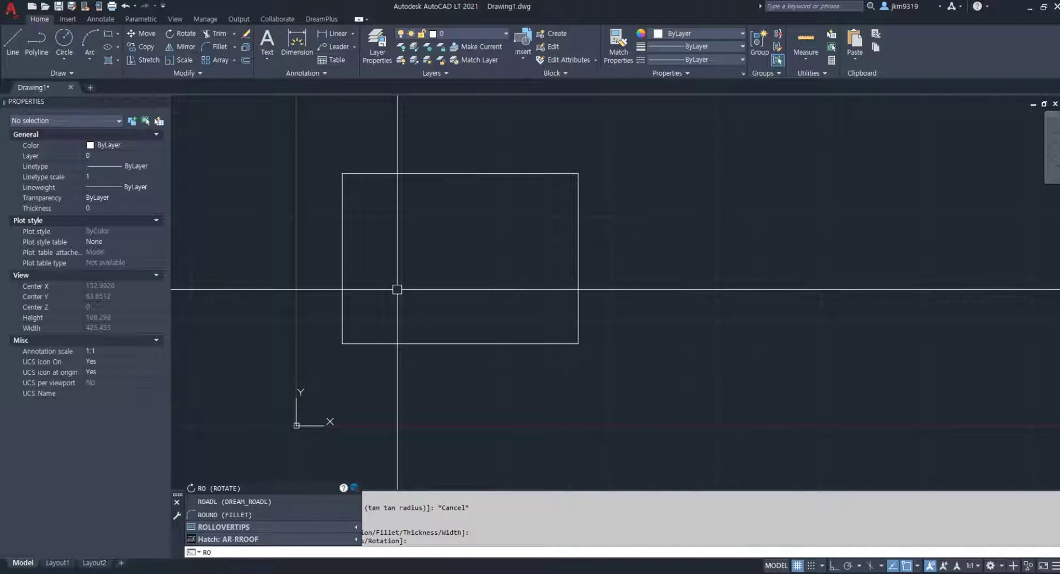
key("Return")
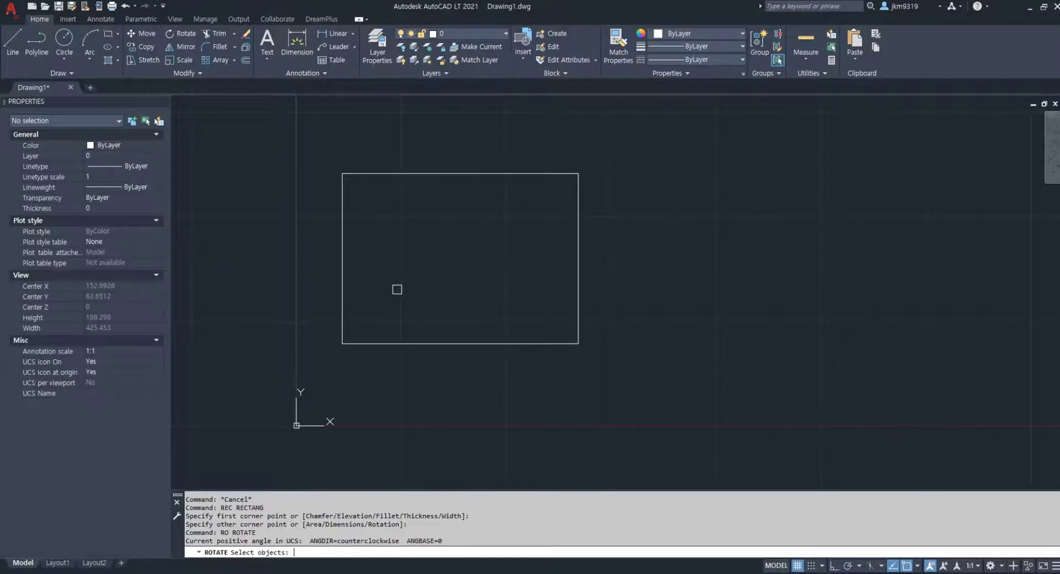
left_click(299, 514)
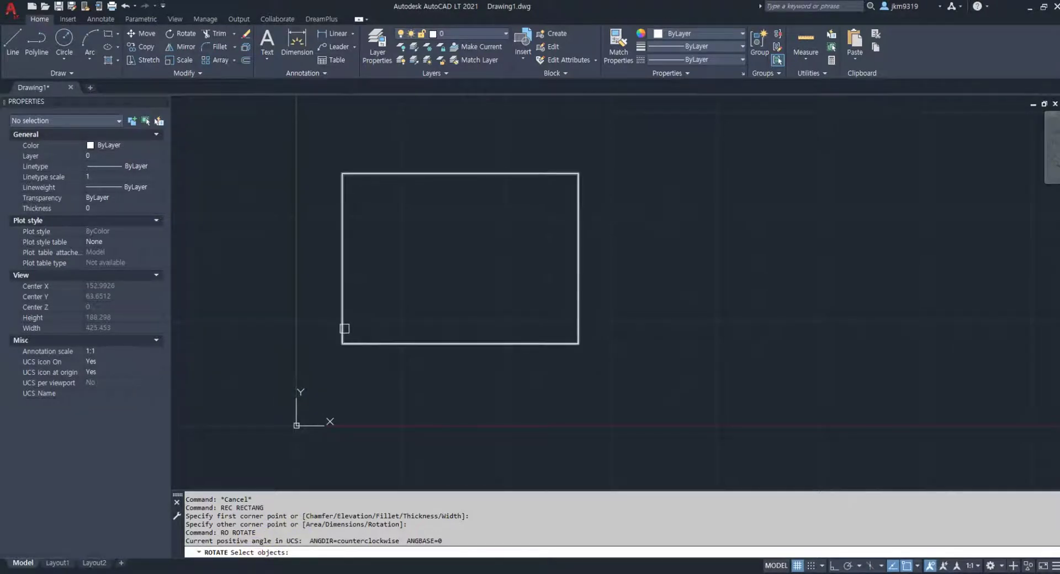
left_click(343, 333)
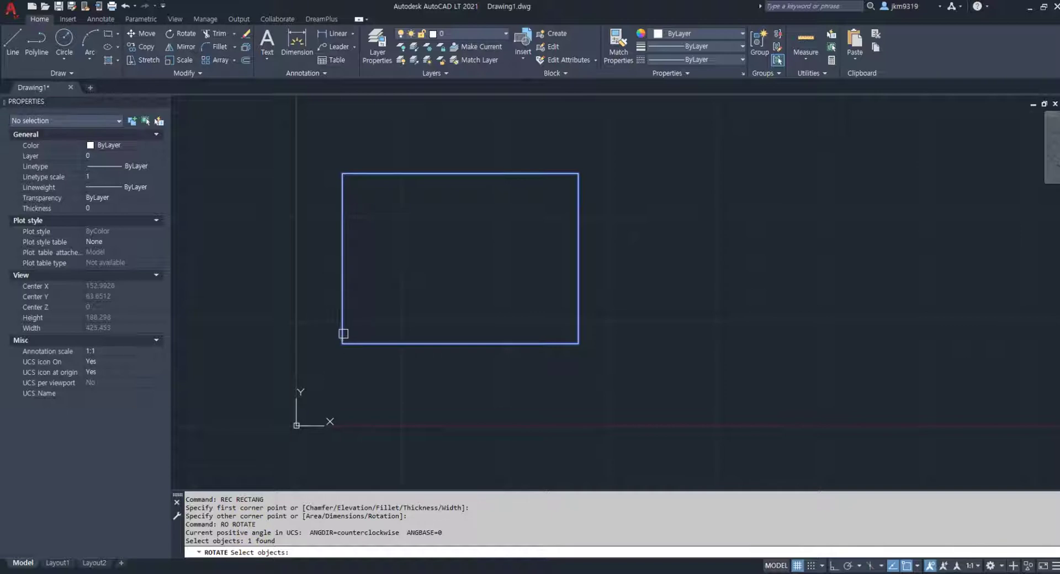
key("Escape")
Step: Preview rotating the rectangle about its lower-left corner and cancel without setting an angle
left_click(343, 322)
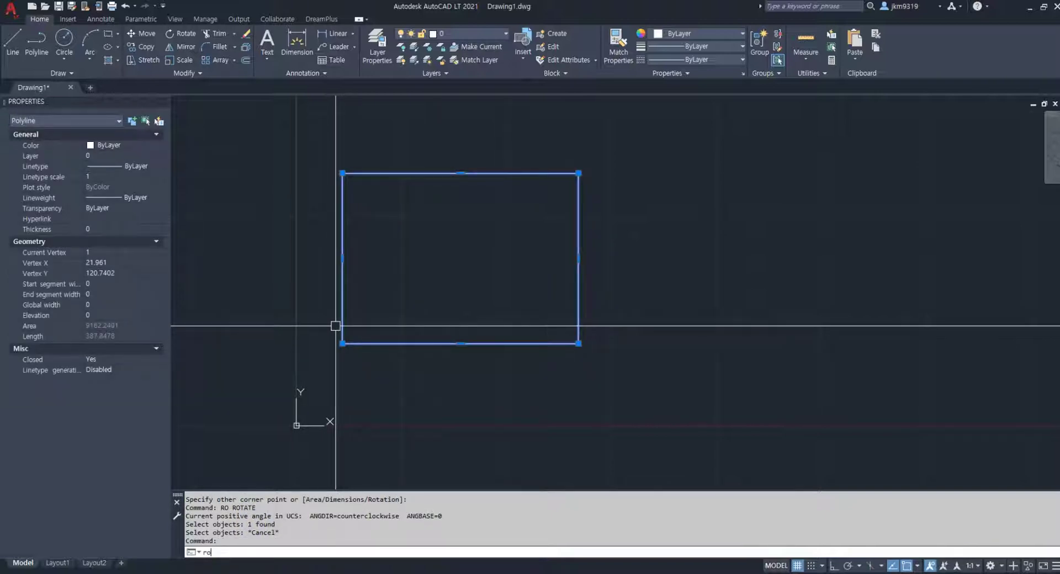
type("ro")
key("Return")
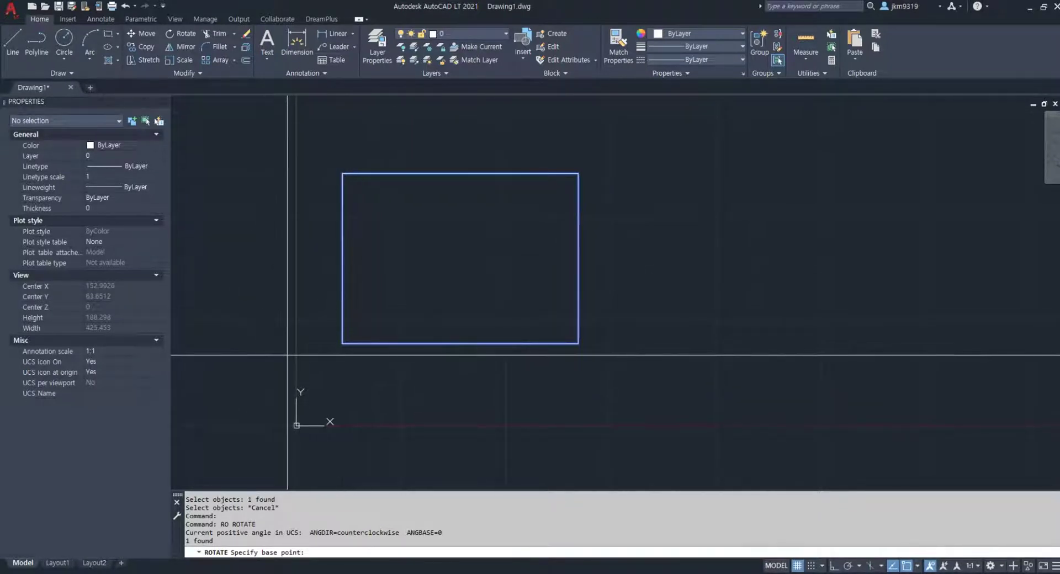
left_click(342, 344)
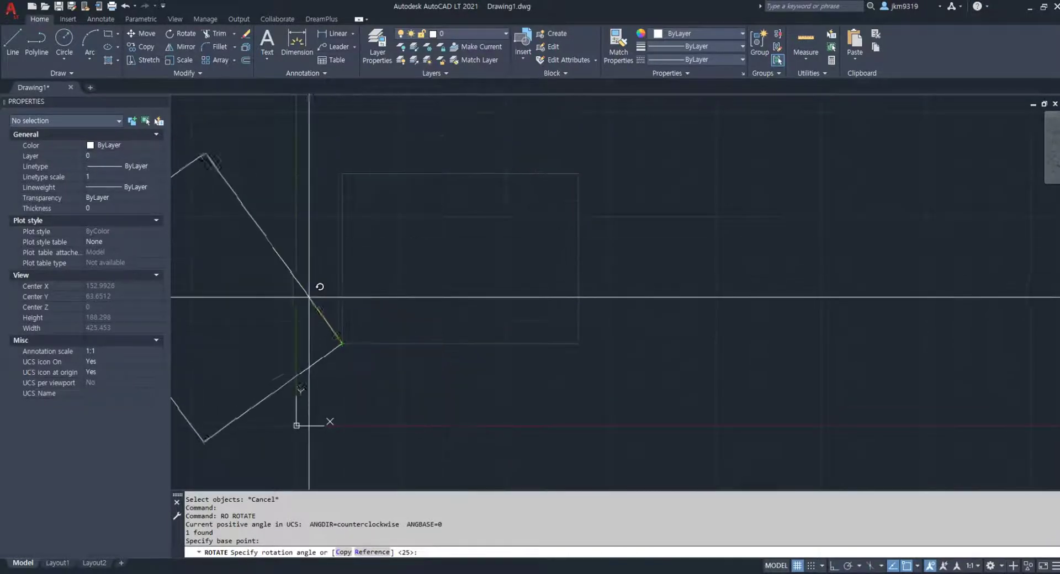
scroll(372, 309, "down", 1)
key("Escape")
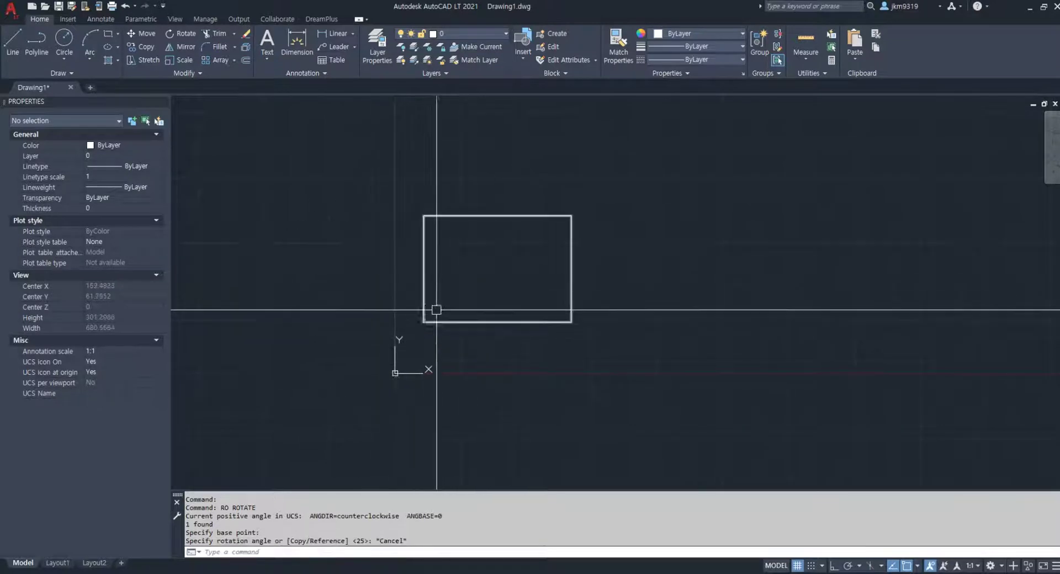
Step: Preview rotating the rectangle about the midpoint of its lower edge and cancel the rotation
key("Return")
left_click(478, 322)
key("Return")
scroll(497, 321, "down", 1)
left_click(498, 322)
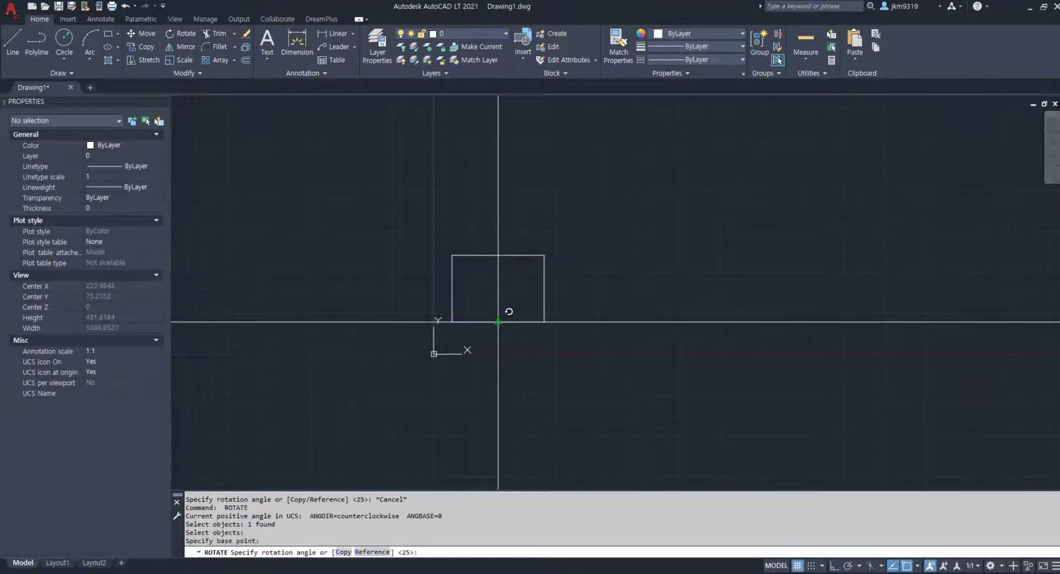
scroll(508, 310, "up", 2)
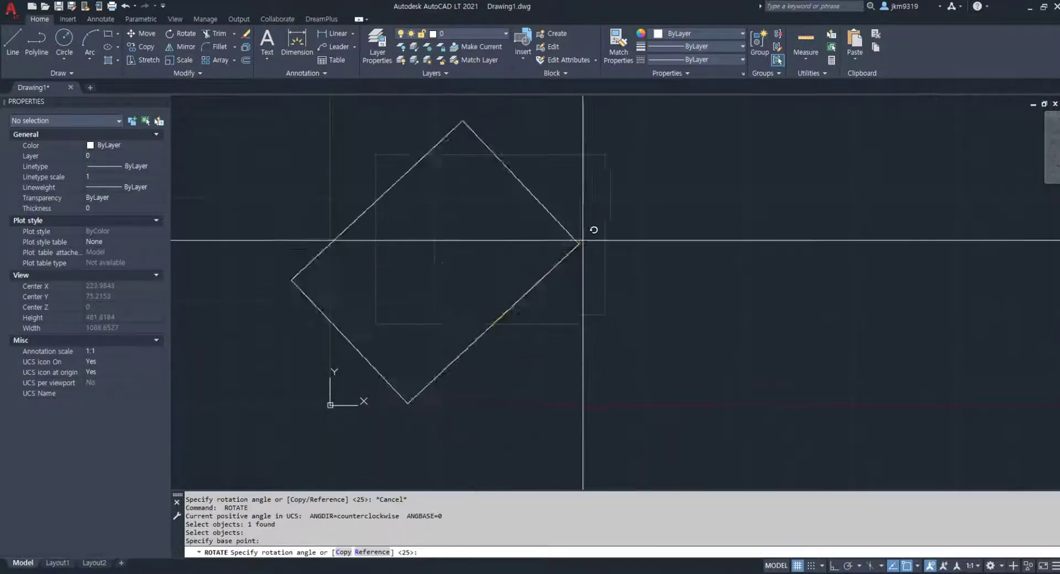
key("Escape")
Step: Preview rotating the rectangle about its center and cancel the rotation
key("Return")
left_click(608, 230)
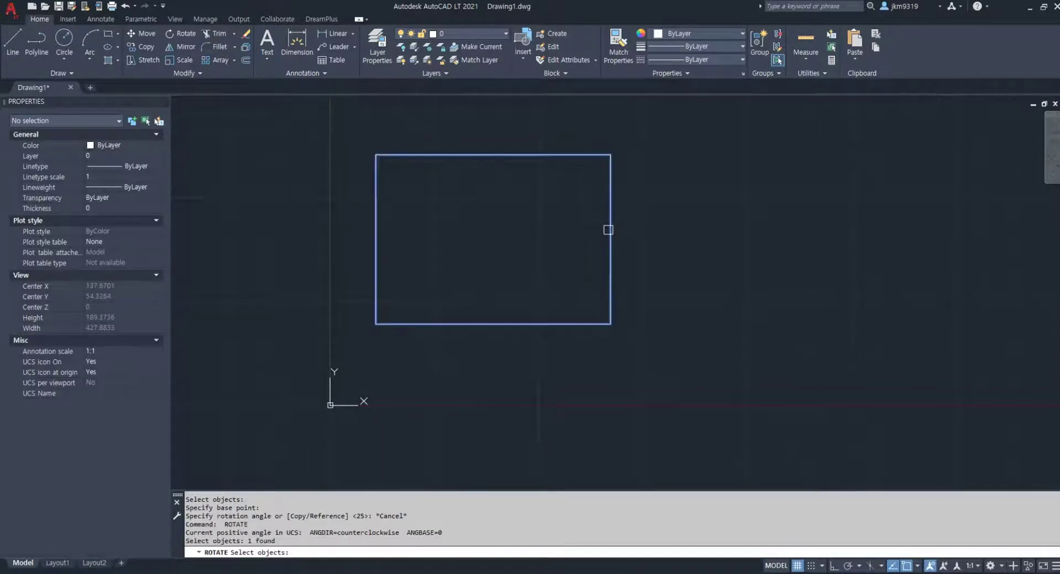
key("Return")
left_click(492, 241)
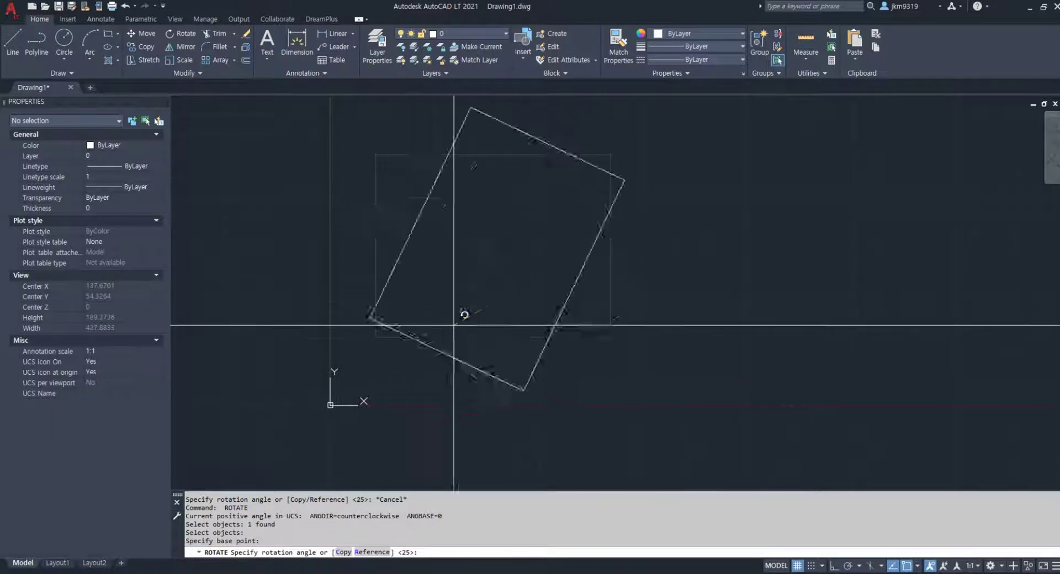
key("Escape")
Step: Rotate the rectangle by 45 degrees about its lower-left corner
left_click(414, 324)
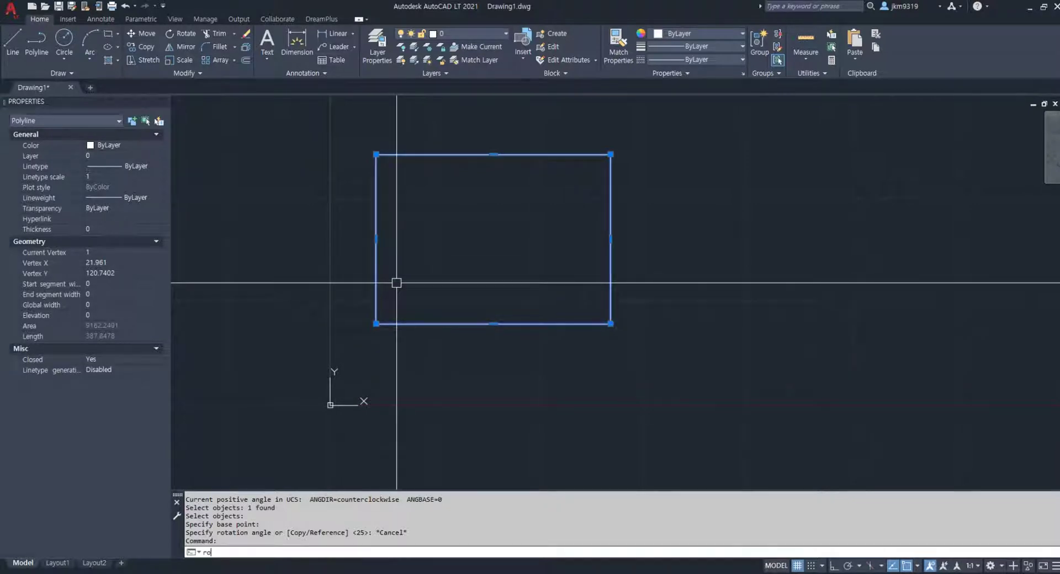
key("Return")
left_click(376, 323)
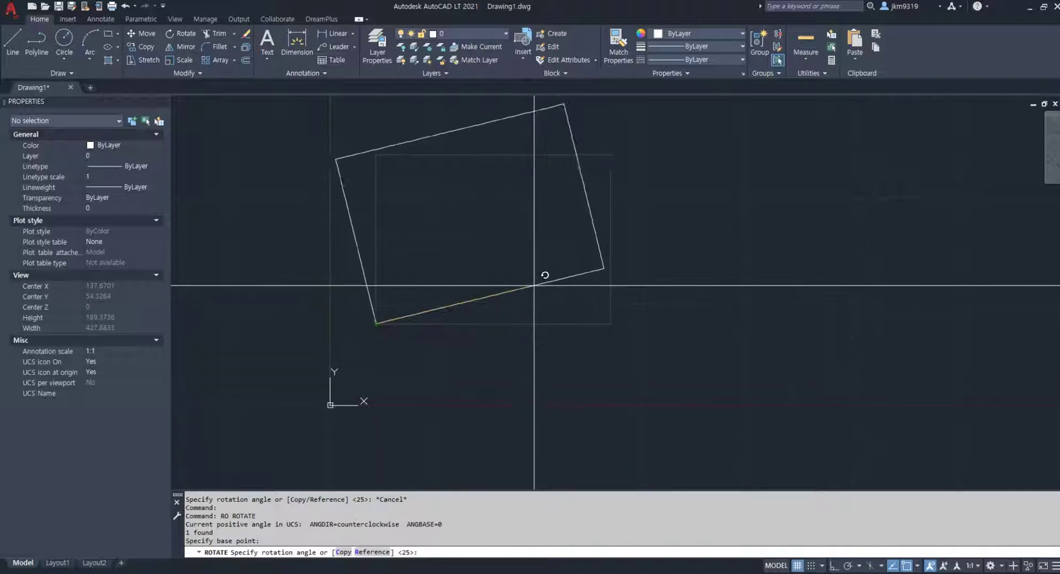
scroll(415, 403, "up", 2)
scroll(498, 257, "down", 4)
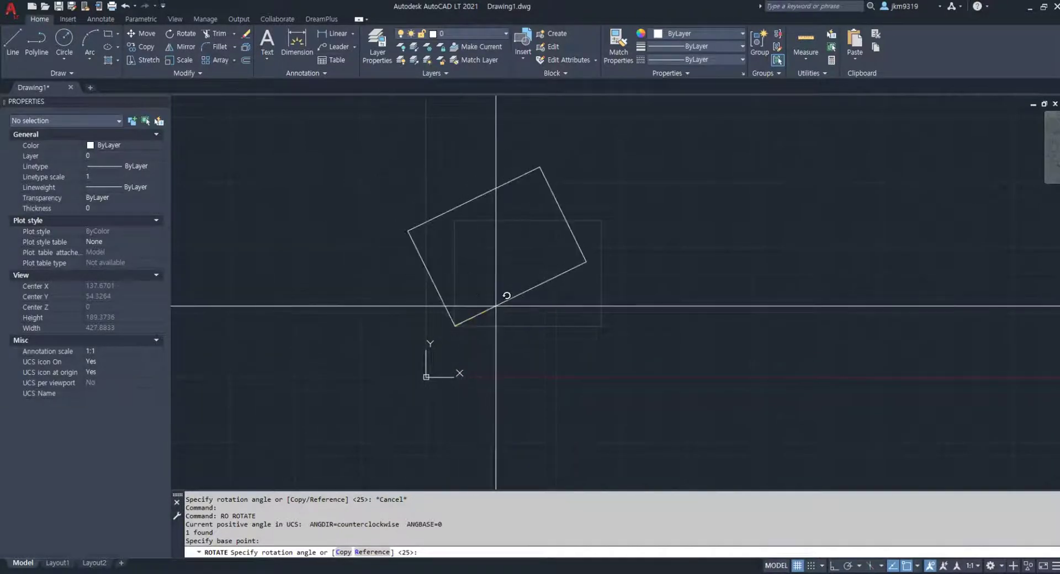
scroll(498, 305, "up", 2)
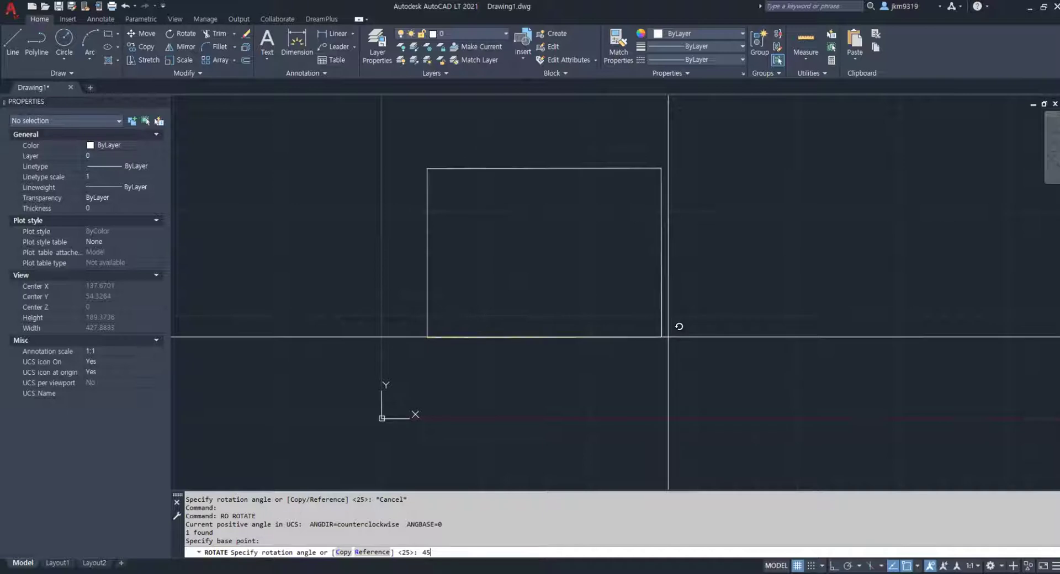
key("Return")
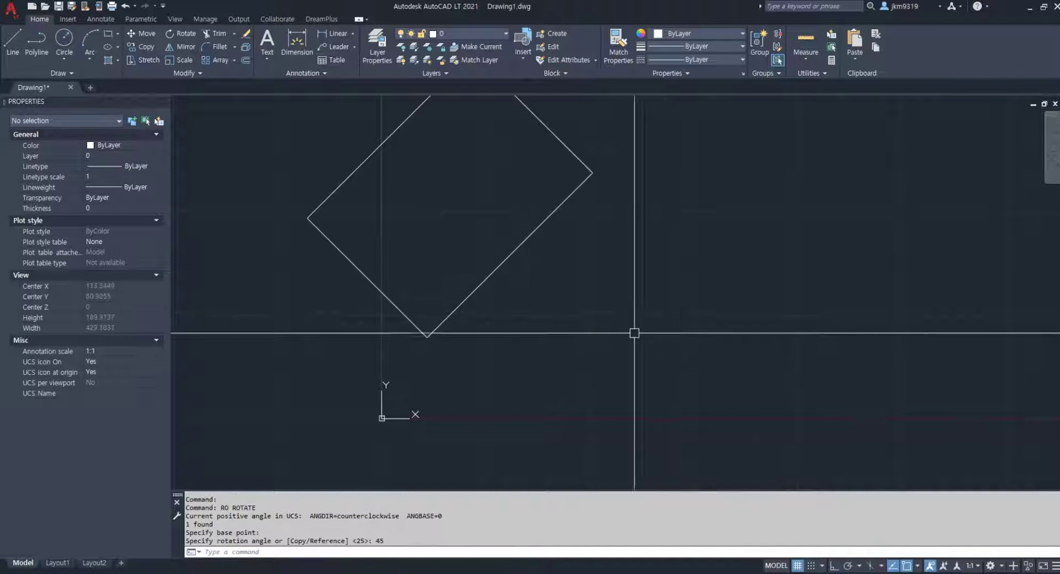
Step: Undo the rectangle's 45-degree rotation
middle_click_drag(461, 279, 473, 308)
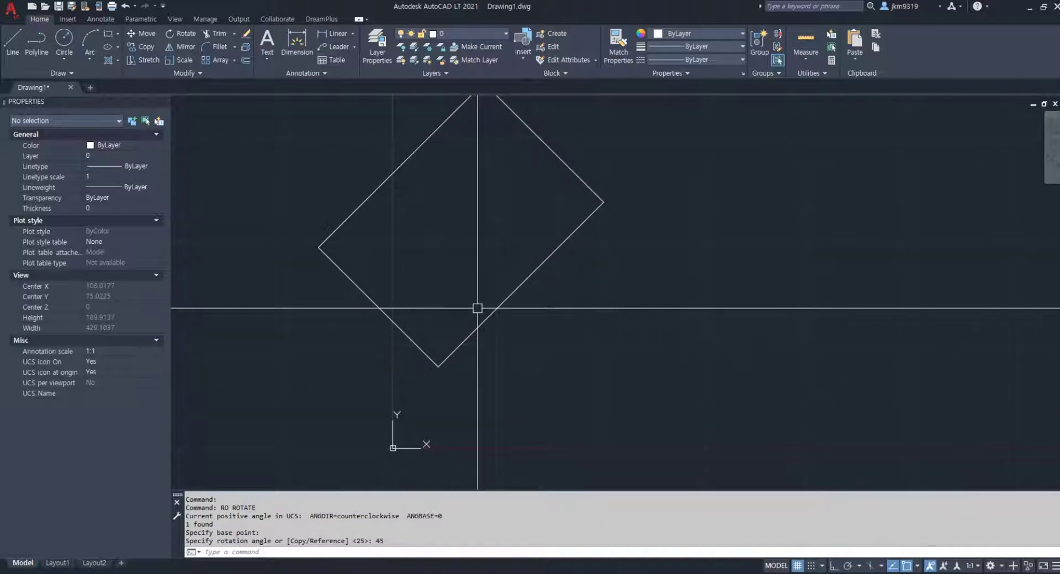
key("ctrl+z")
key("ctrl+z")
left_click(457, 324)
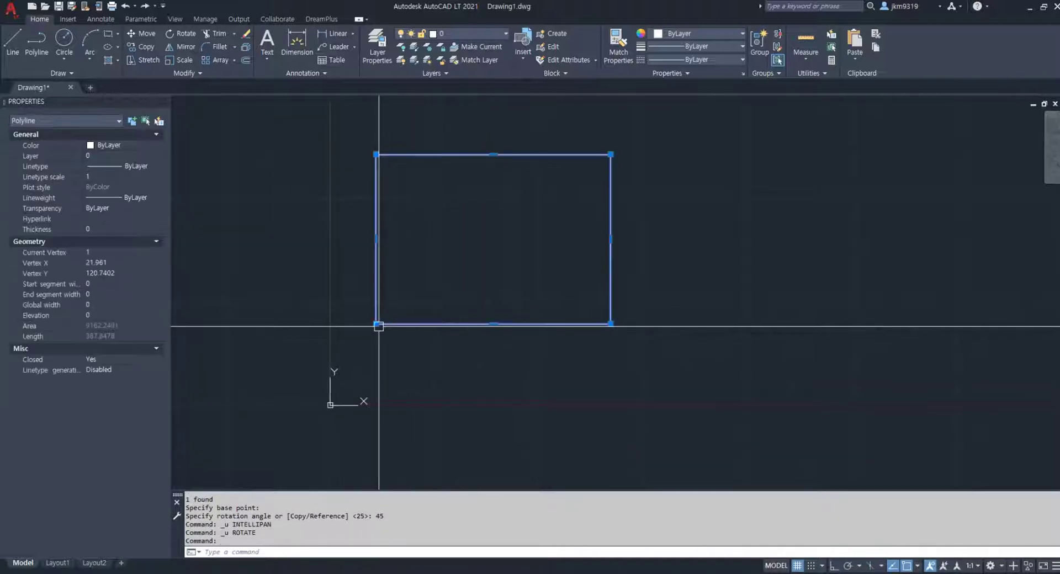
type("rr")
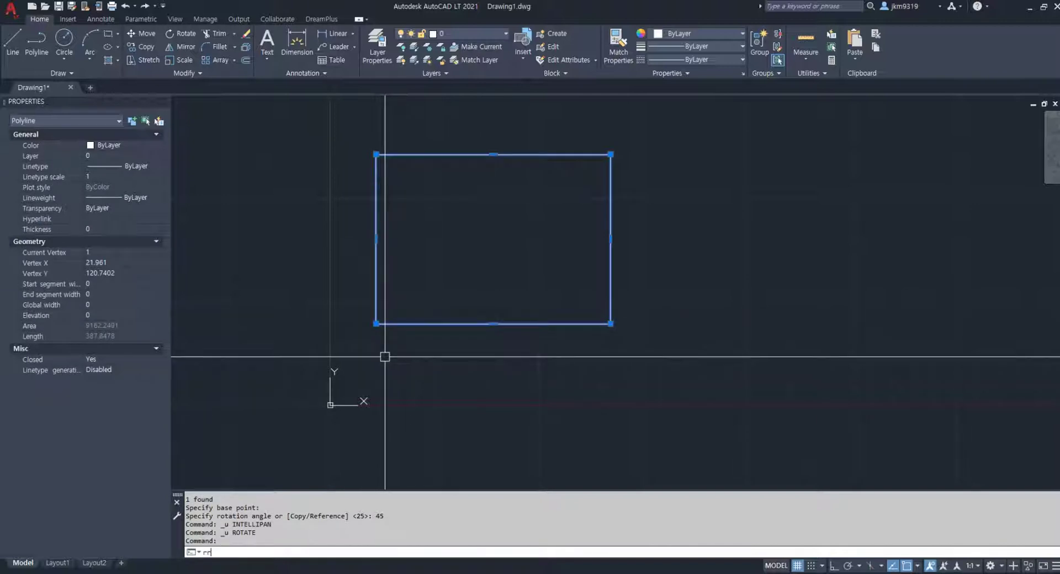
key("Return")
left_click(376, 324)
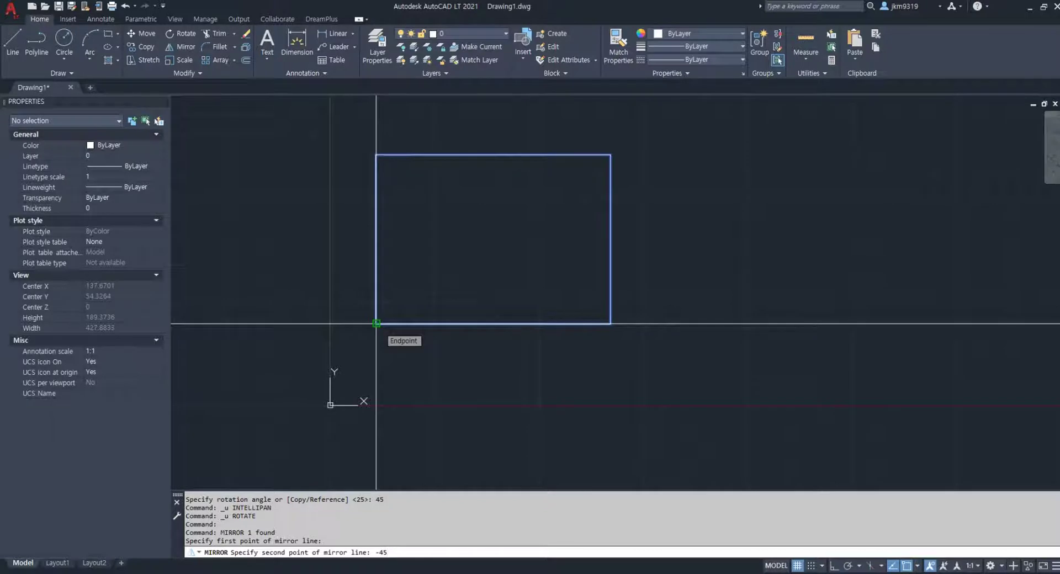
key("Escape")
Step: Rotate the rectangle by -45 degrees about its lower-left corner and undo that rotation
type("ro")
key("Return")
left_click(395, 325)
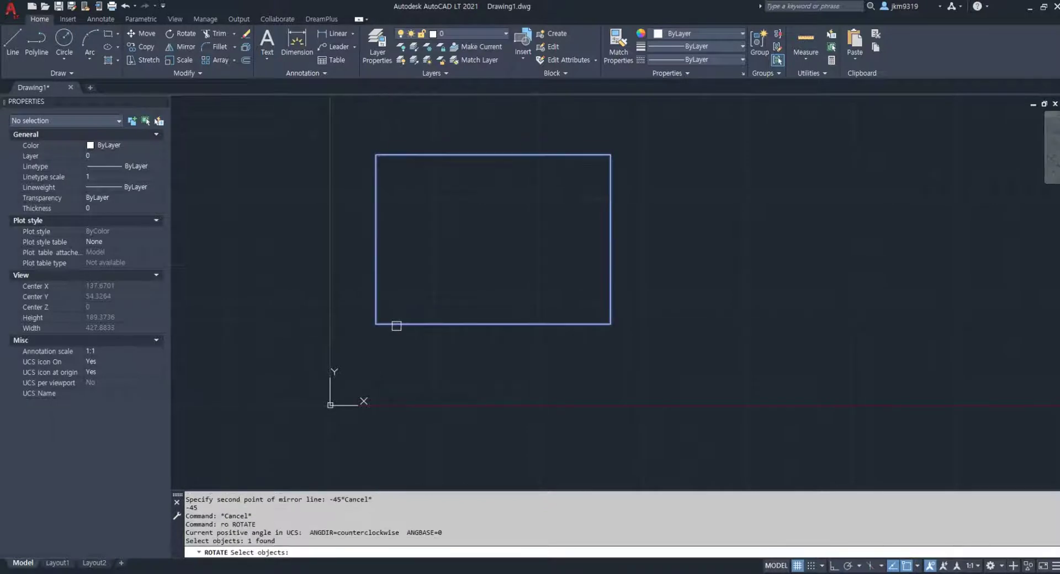
key("Return")
left_click(376, 323)
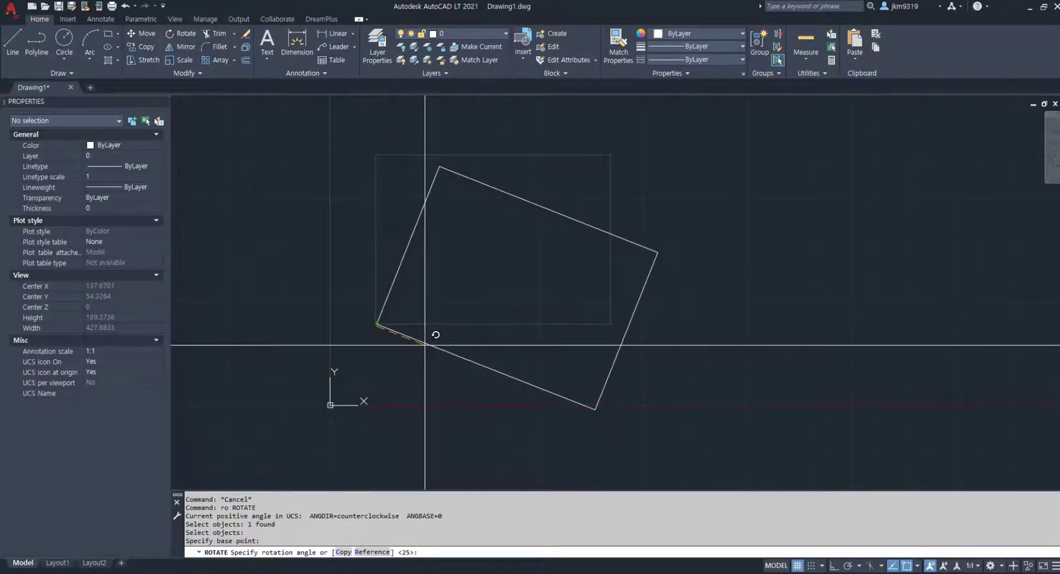
type("-45")
key("Return")
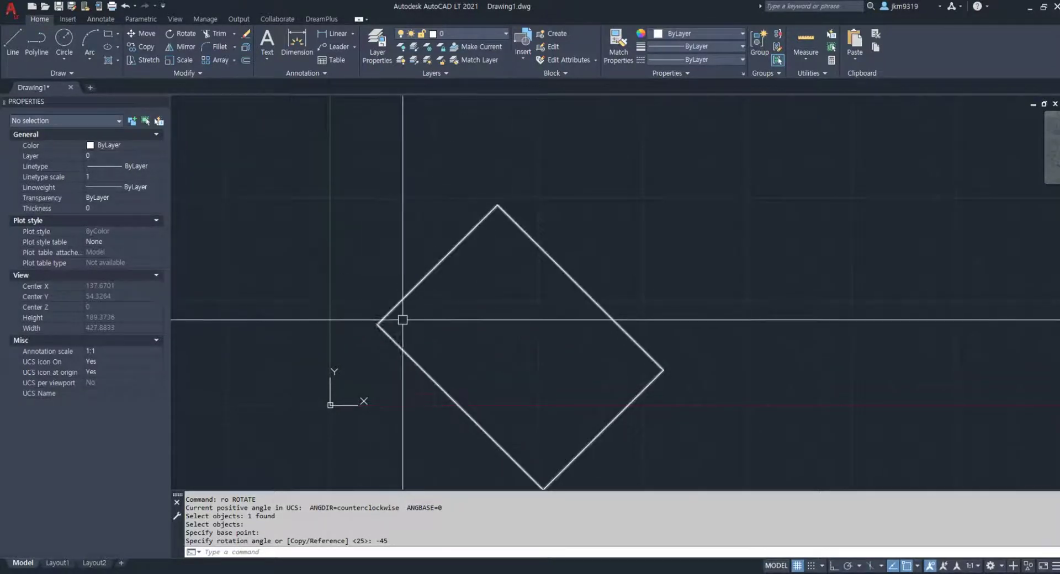
key("ctrl+z")
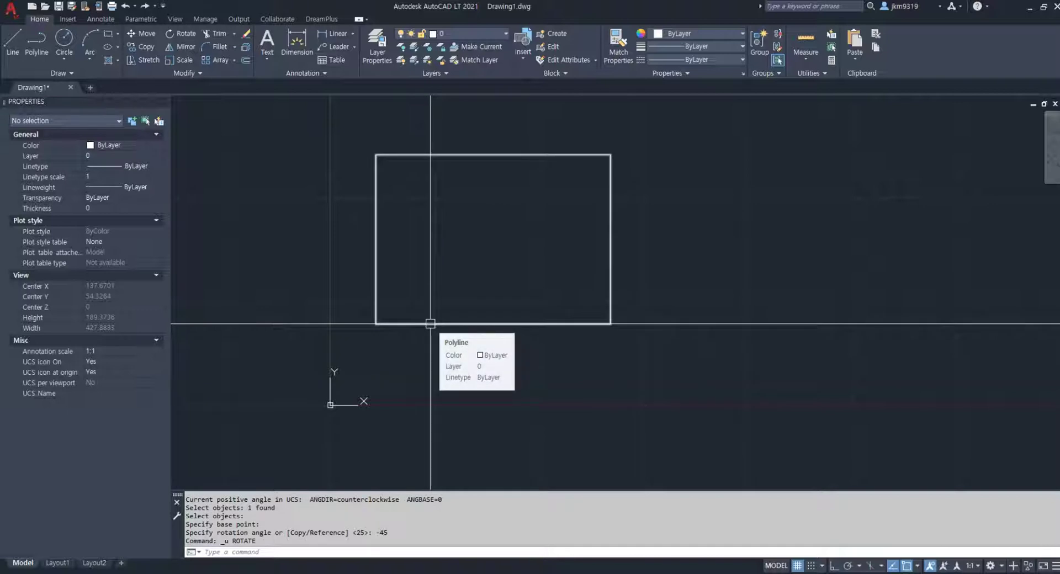
Step: Draw a single-segment polyline from the rectangle's lower-left corner, sloping up to the right and ending well beyond its right edge
type("pl")
key("Return")
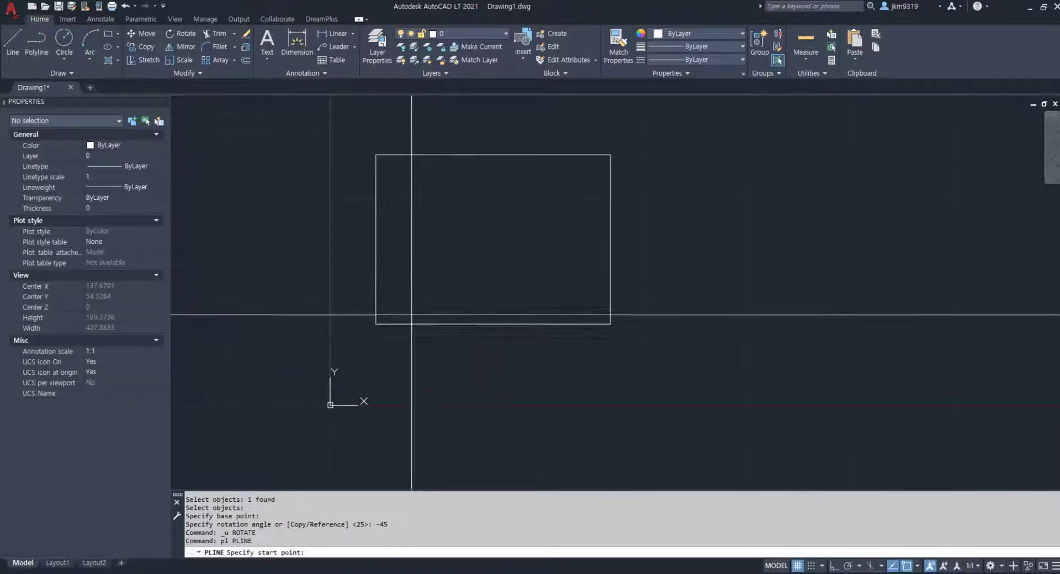
left_click(376, 324)
left_click(838, 161)
key("Escape")
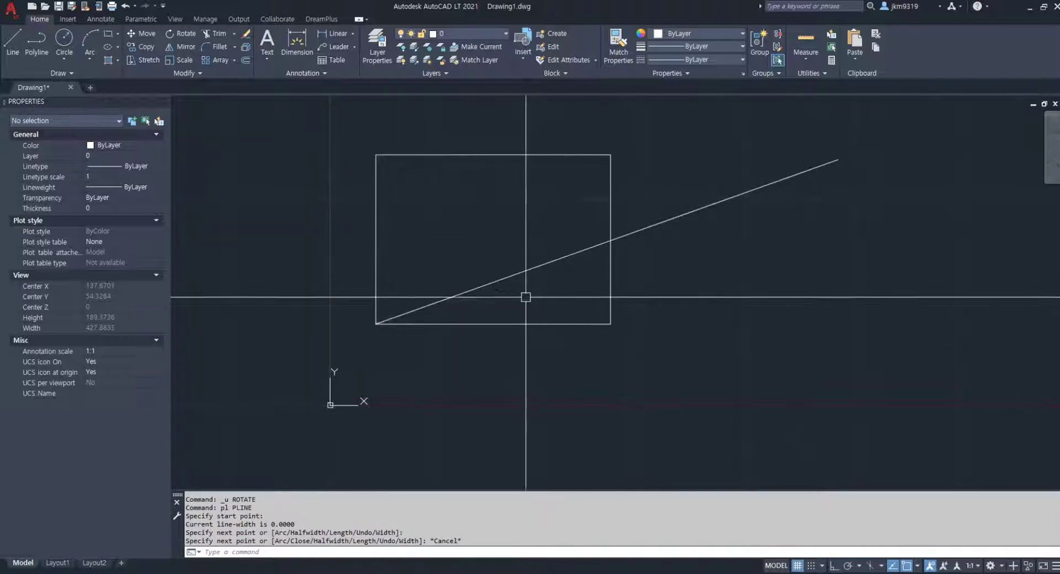
Step: Start a Reference rotation of the rectangle about its lower-left corner, taking its bottom edge as the reference angle
left_click(473, 324)
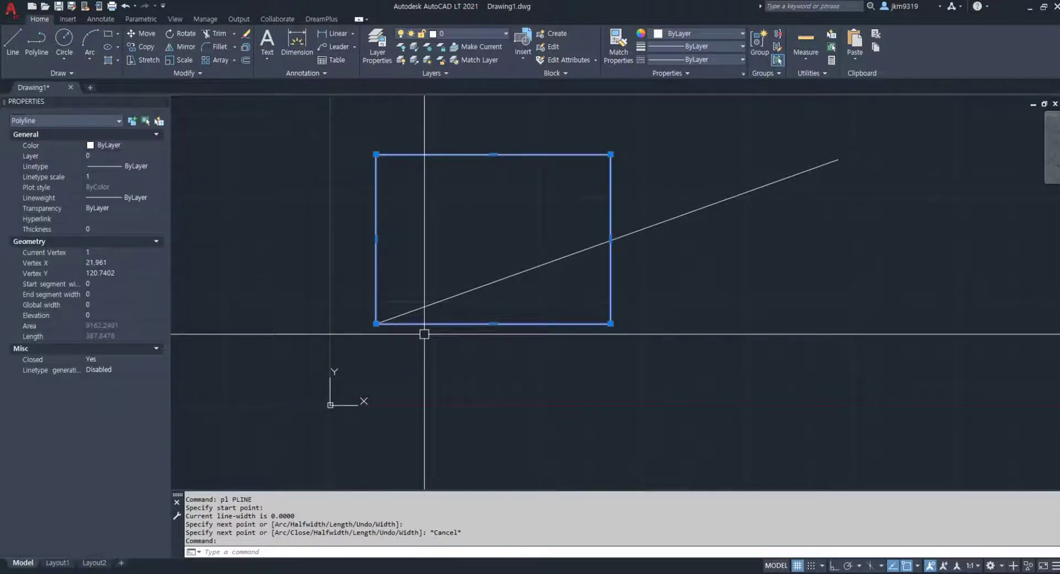
type("ro")
key("Return")
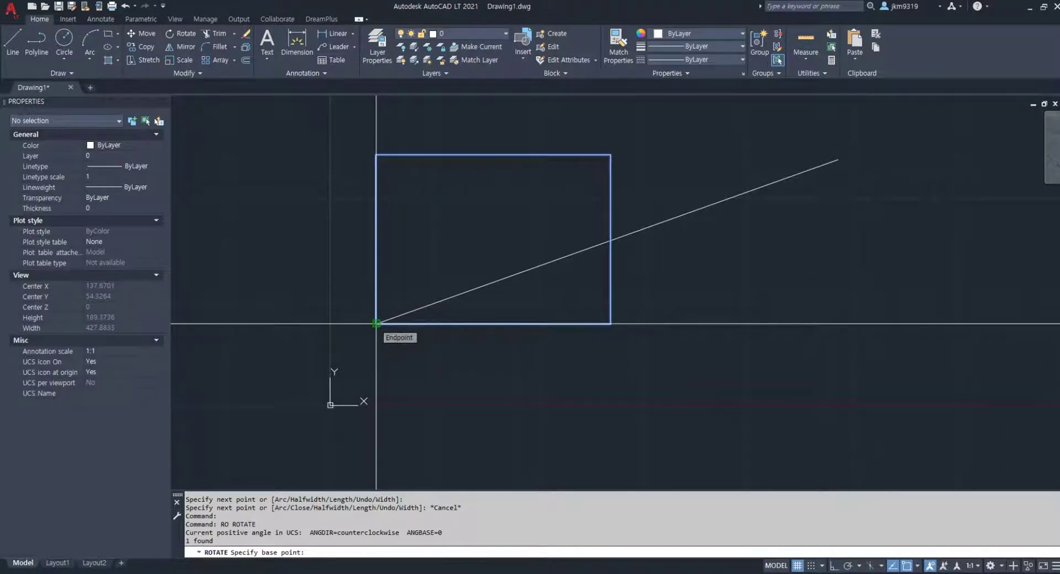
left_click(376, 323)
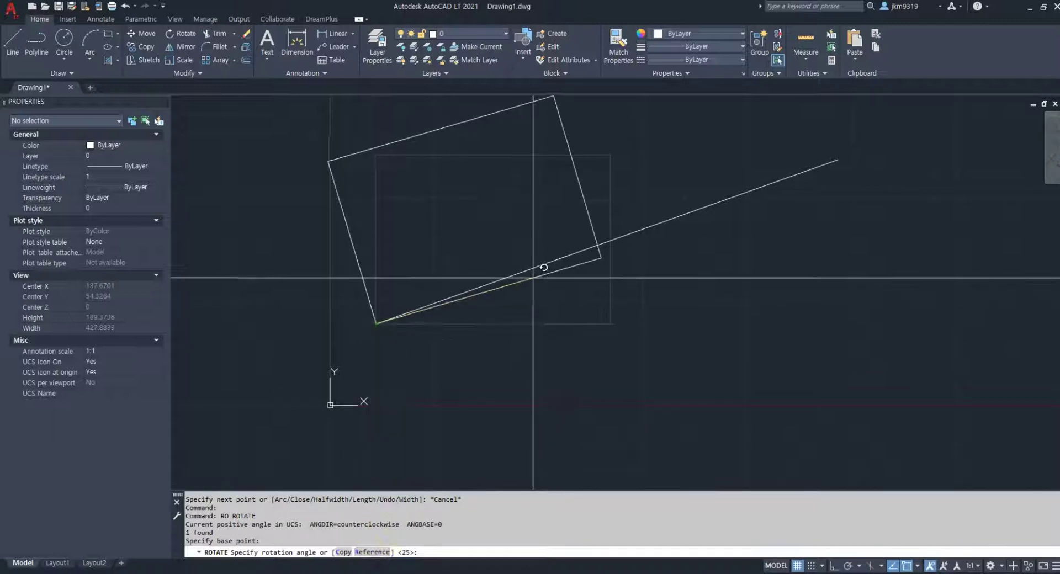
type("r")
key("Return")
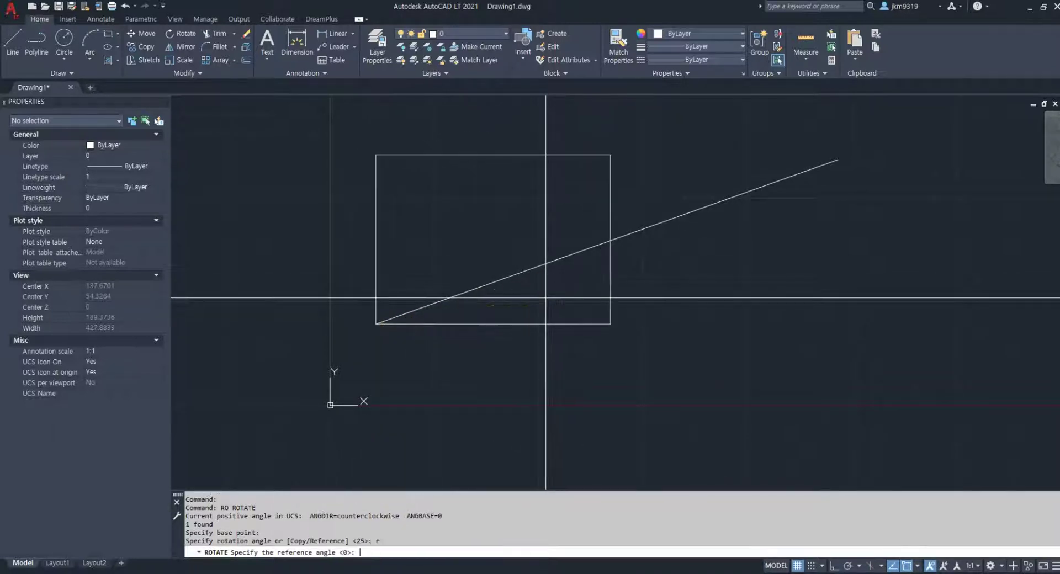
left_click(376, 323)
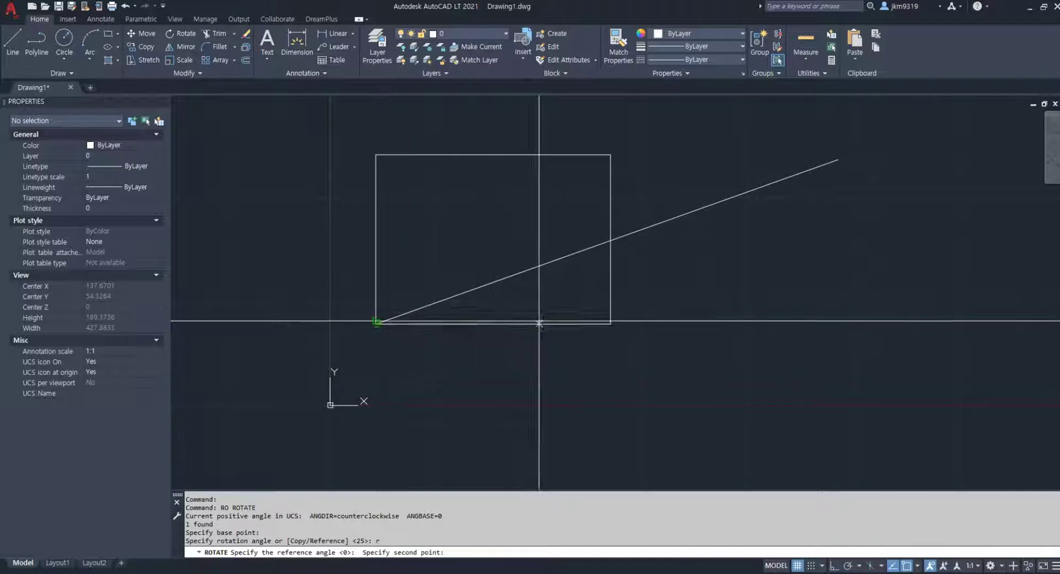
left_click(610, 323)
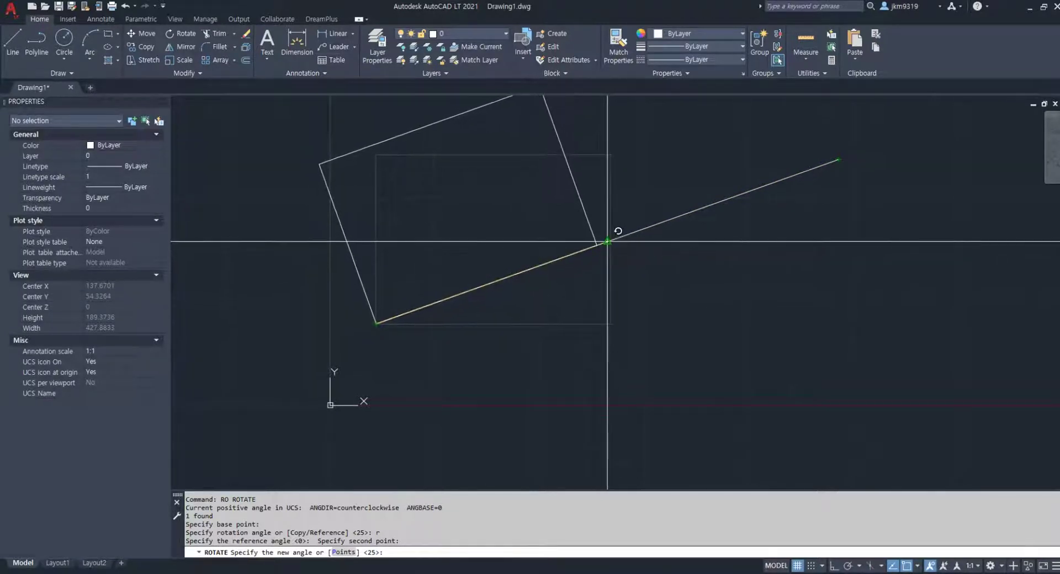
Step: Align the rectangle's bottom edge with the sloped polyline by specifying the polyline's far endpoint as the new angle
scroll(608, 237, "up", 4)
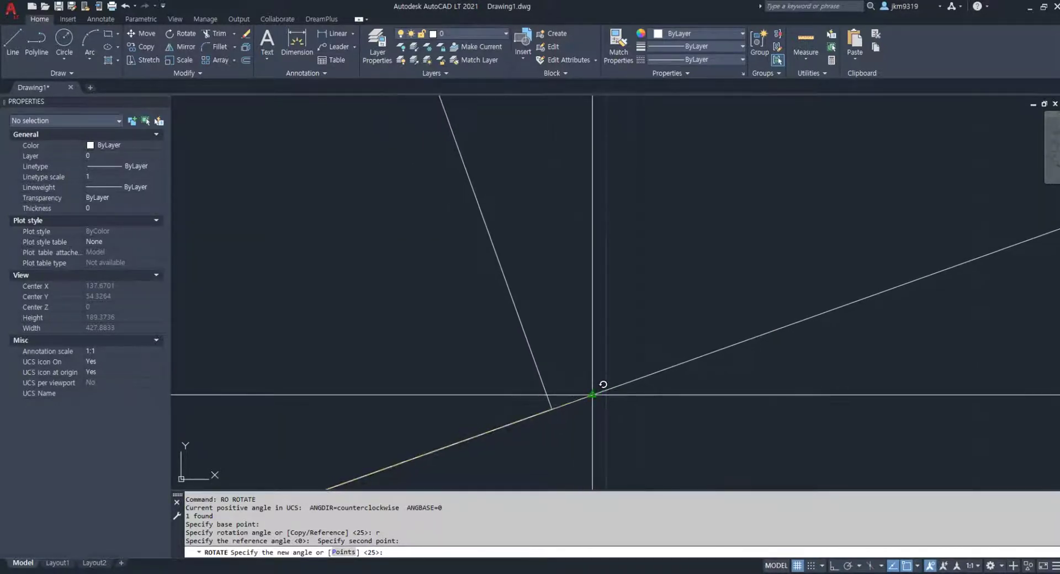
scroll(593, 395, "down", 4)
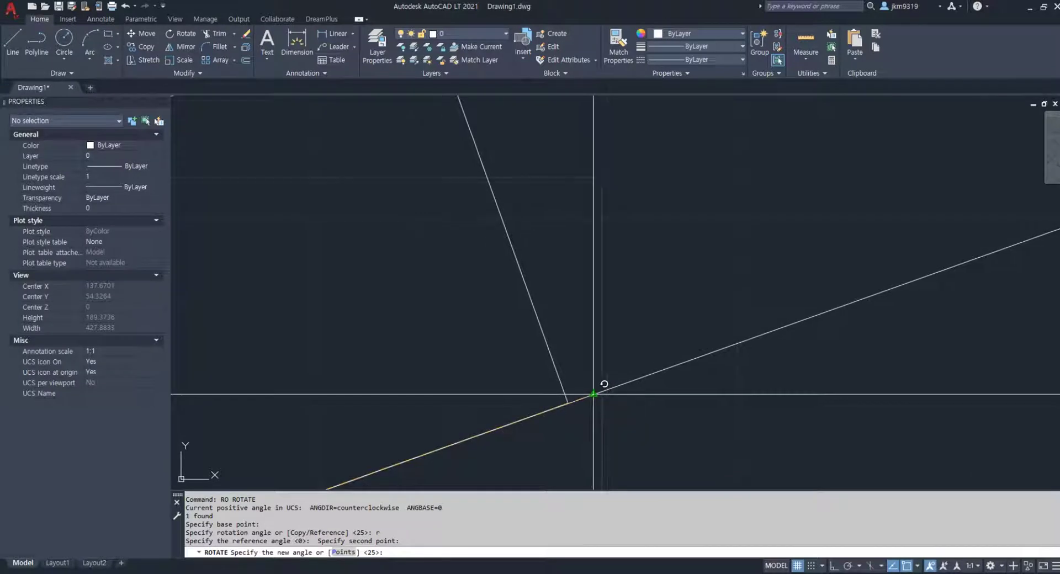
middle_click_drag(594, 394, 602, 331)
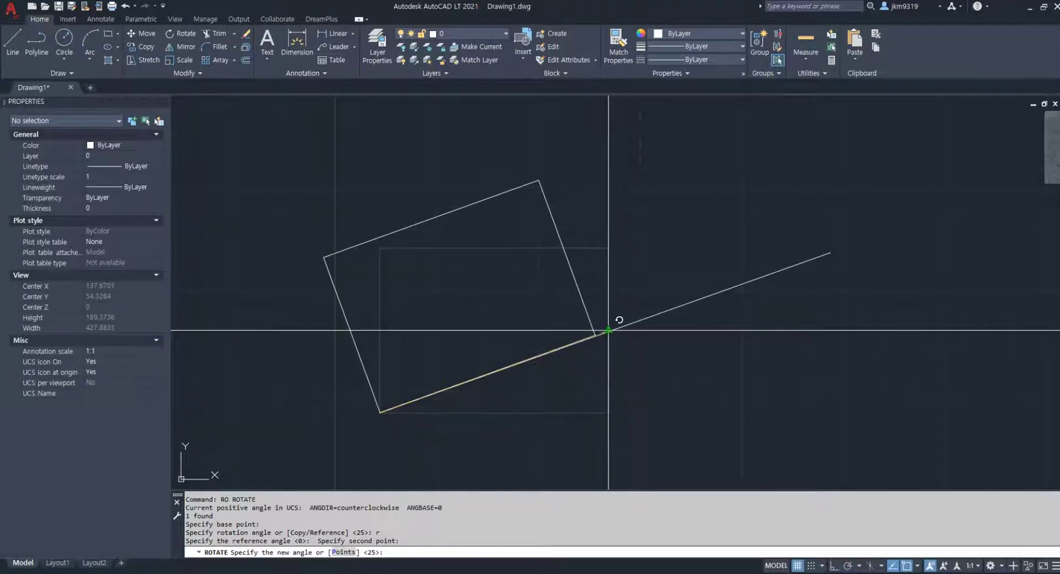
scroll(610, 330, "up", 2)
scroll(618, 329, "down", 4)
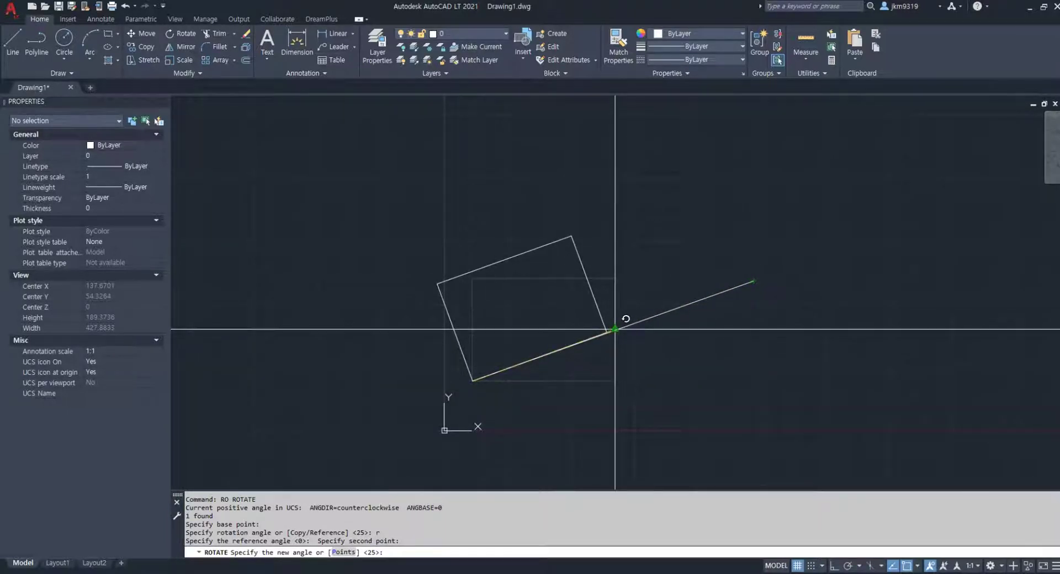
scroll(740, 285, "up", 2)
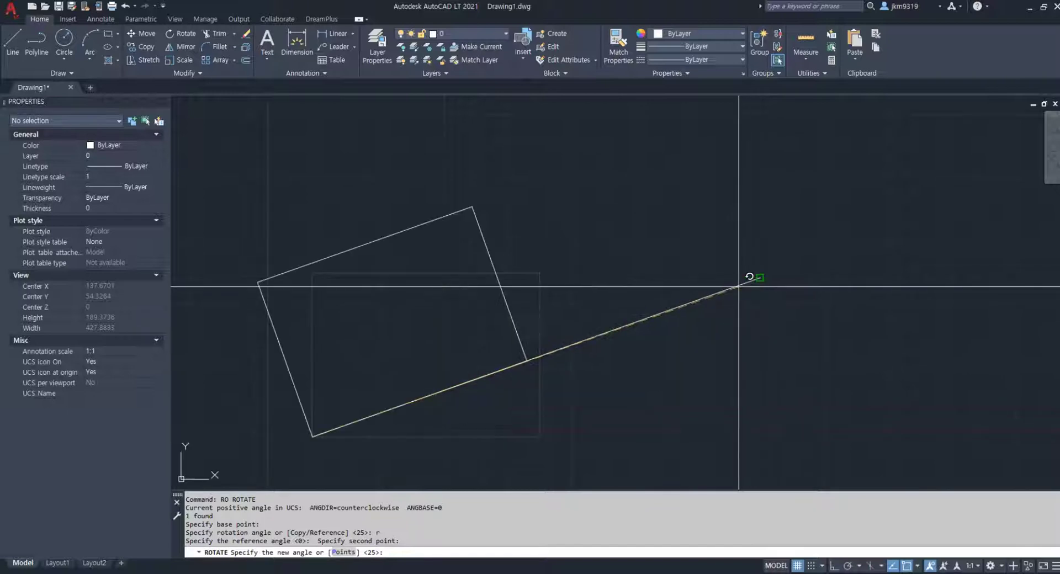
middle_click_drag(746, 291, 821, 249)
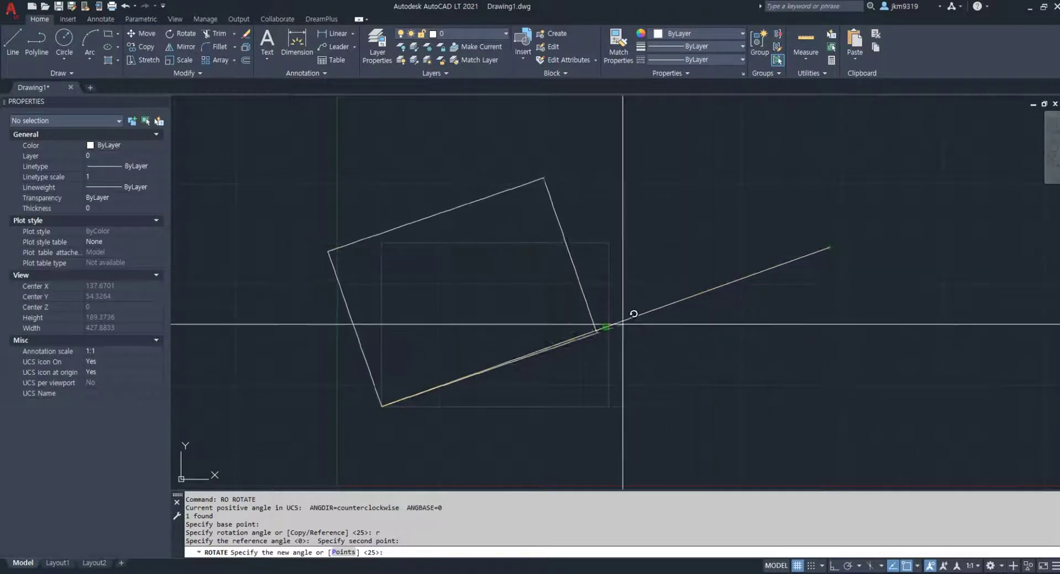
left_click(830, 247)
Step: Check the rotated rectangle's corner against the sloped polyline and undo the reference rotation
scroll(596, 329, "up", 4)
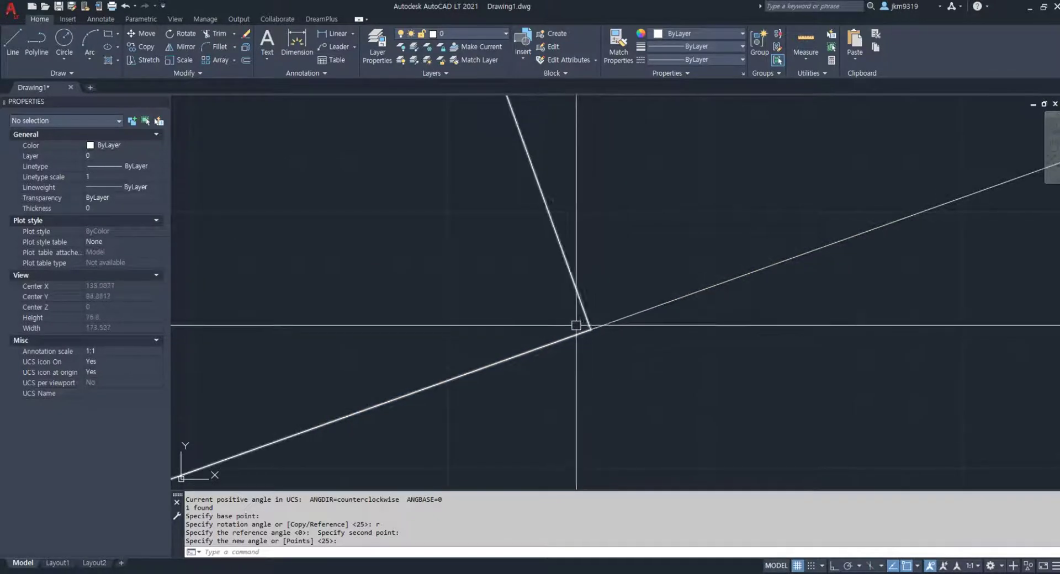
scroll(592, 328, "down", 4)
key("ctrl+z")
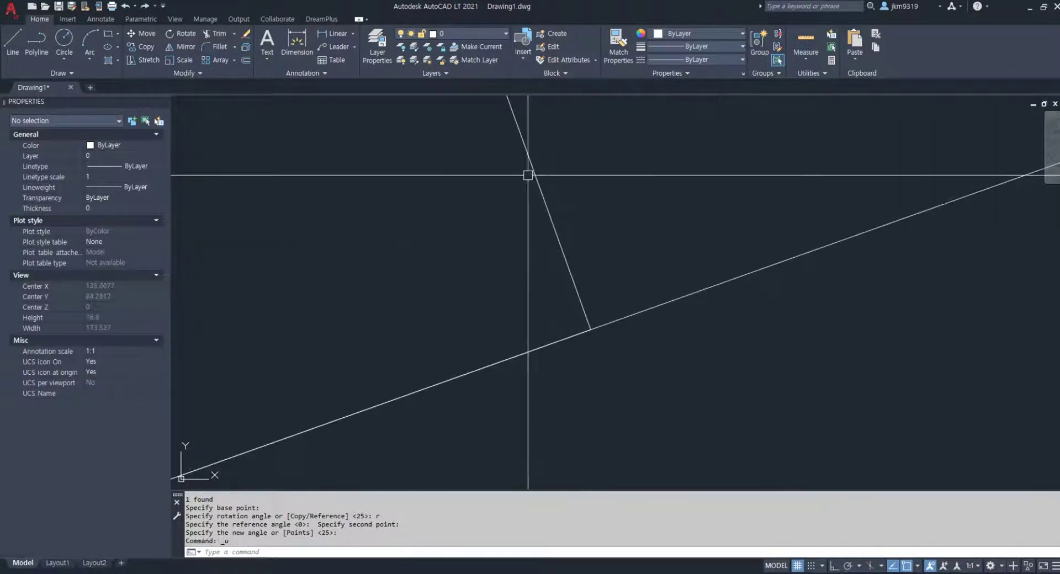
key("ctrl+z")
key("ctrl+z")
Step: Select the rectangle again and begin rotating it about its lower-left corner with the Reference option, using the bottom edge's two endpoints
left_click(578, 141)
left_click(502, 189)
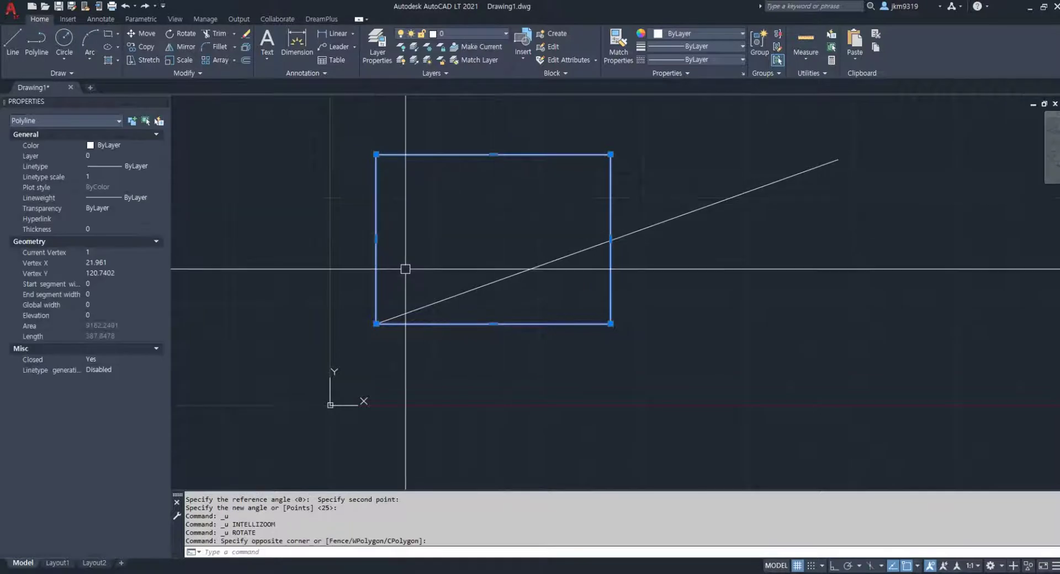
type("ro")
key("Return")
left_click(376, 323)
type("r")
key("Return")
left_click(376, 323)
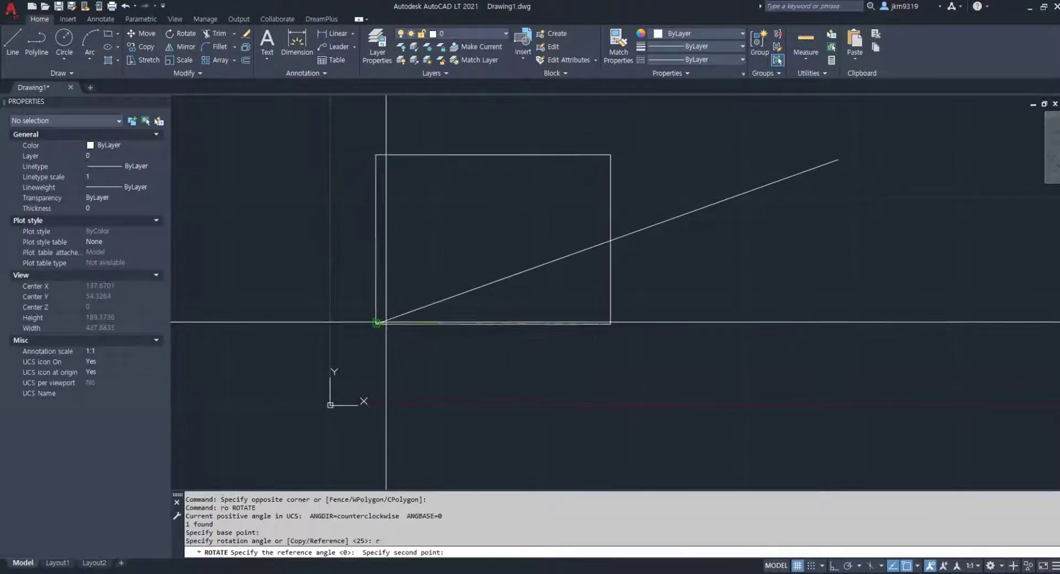
left_click(611, 324)
Step: Set the rectangle's new angle with a one-time Nearest snap to a point along the sloped polyline
scroll(608, 230, "up", 3)
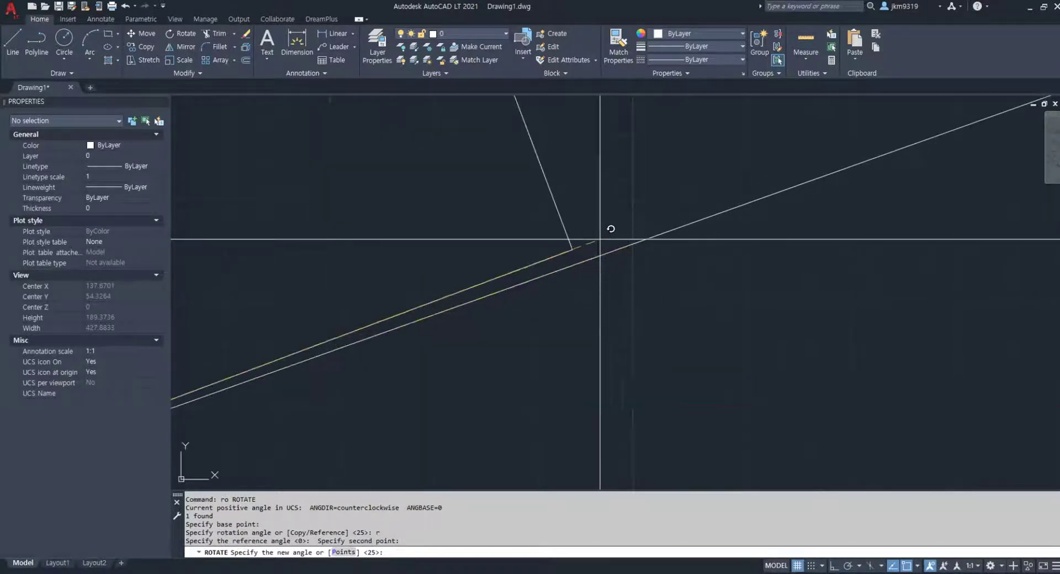
middle_click_drag(608, 229, 735, 237)
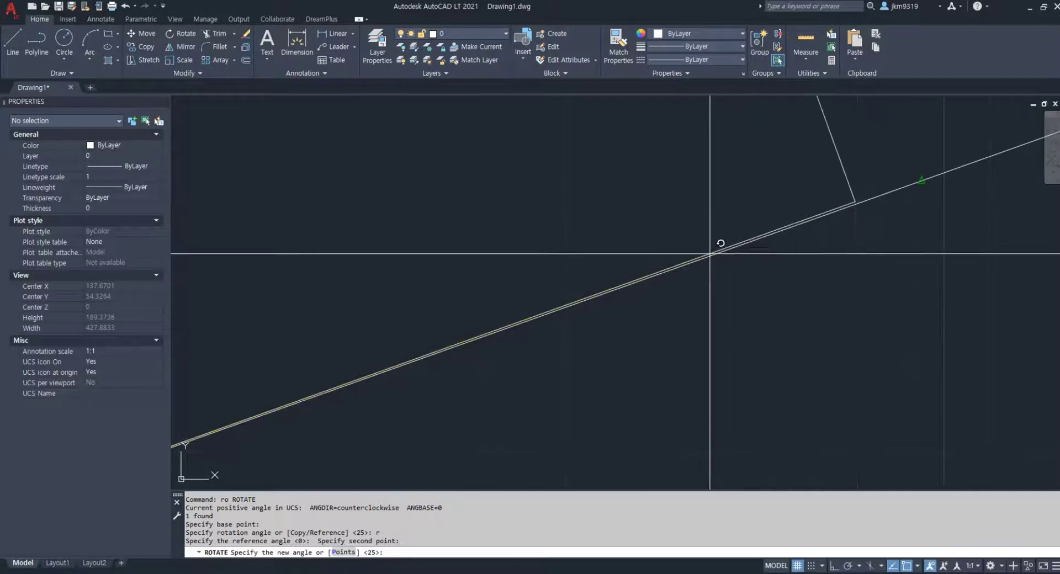
scroll(721, 244, "down", 3)
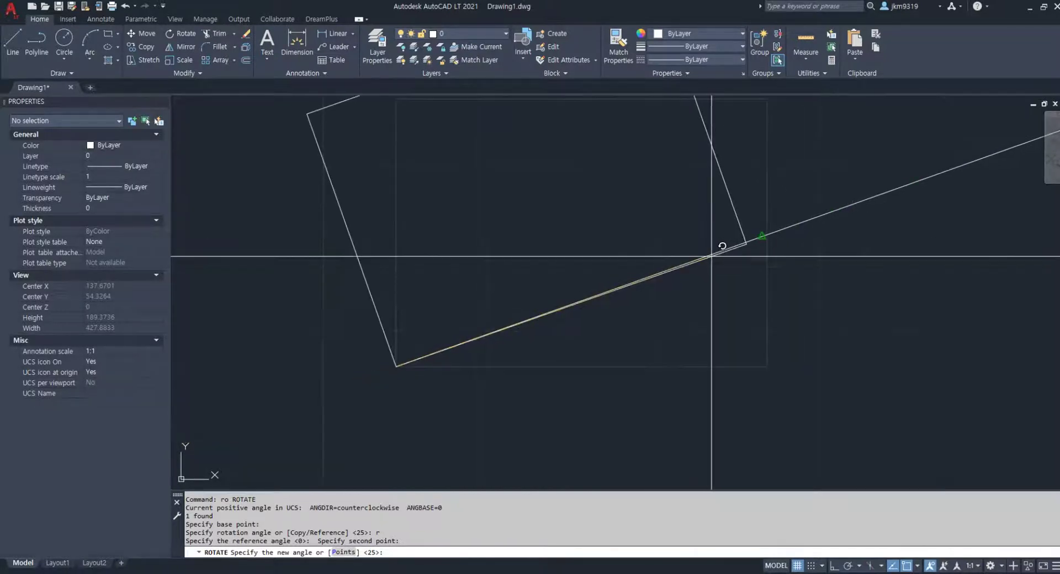
right_click(745, 242, "shift")
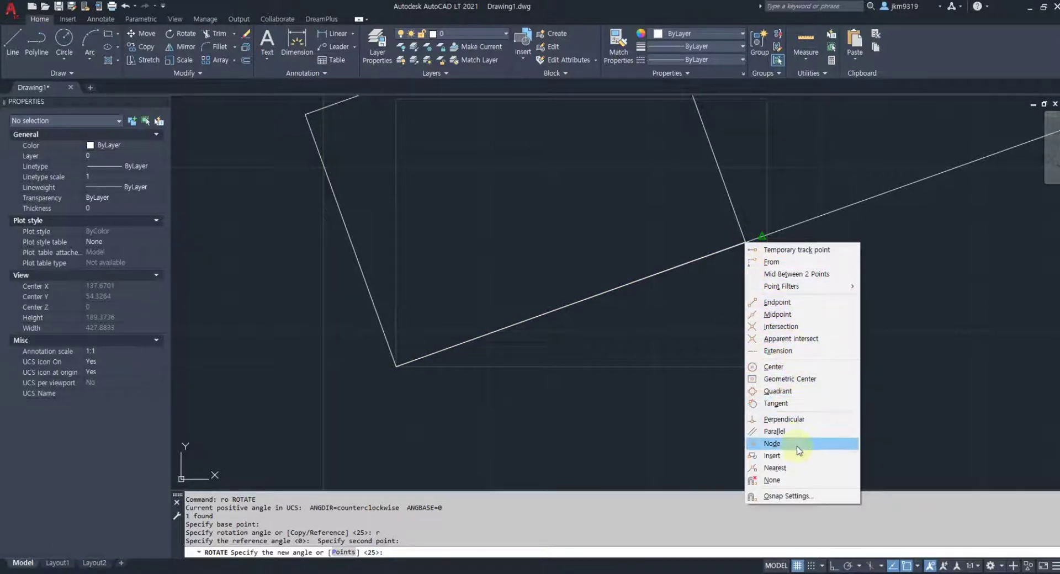
left_click(800, 471)
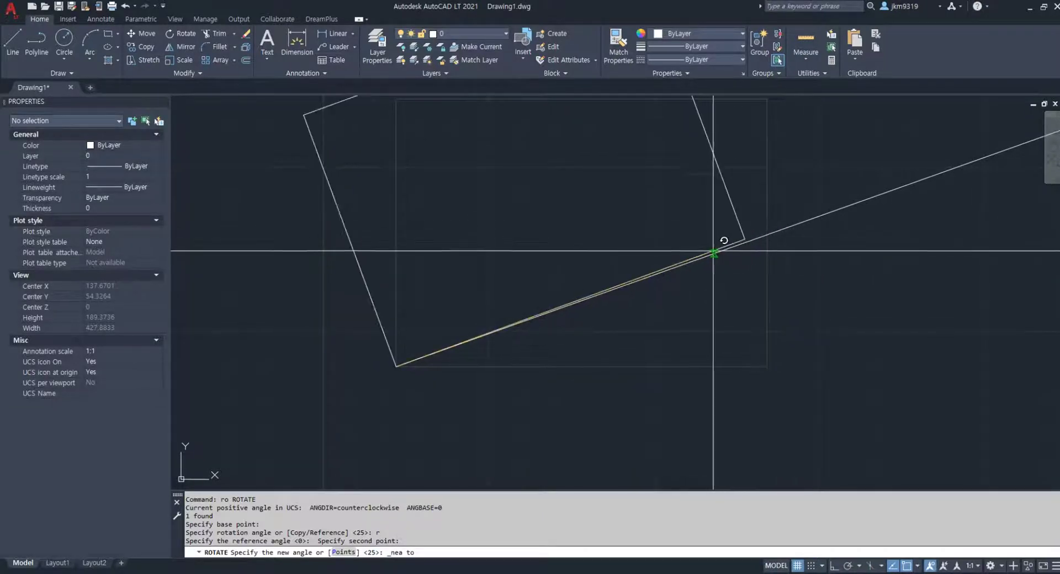
left_click(815, 220)
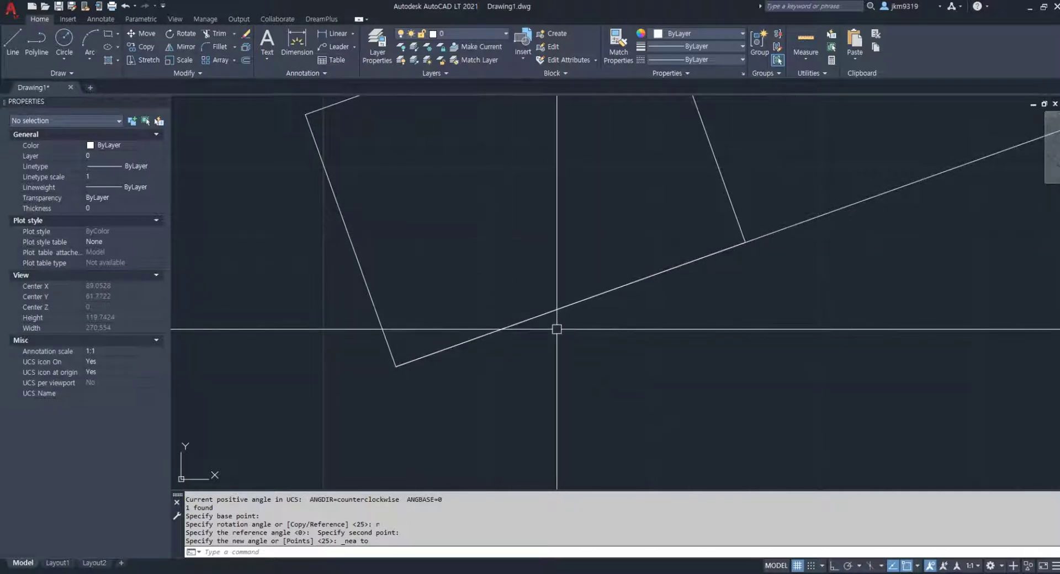
Step: Inspect the alignment of the rectangle's bottom edge with the polyline and undo the Nearest-snap rotation
middle_click_drag(562, 258, 574, 331)
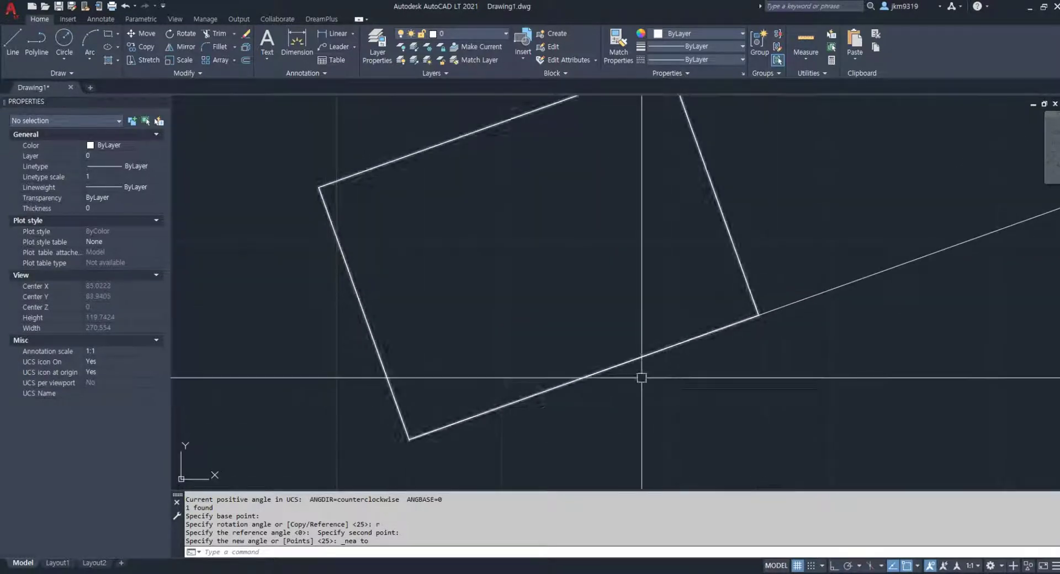
scroll(693, 345, "up", 10)
scroll(753, 339, "up", 5)
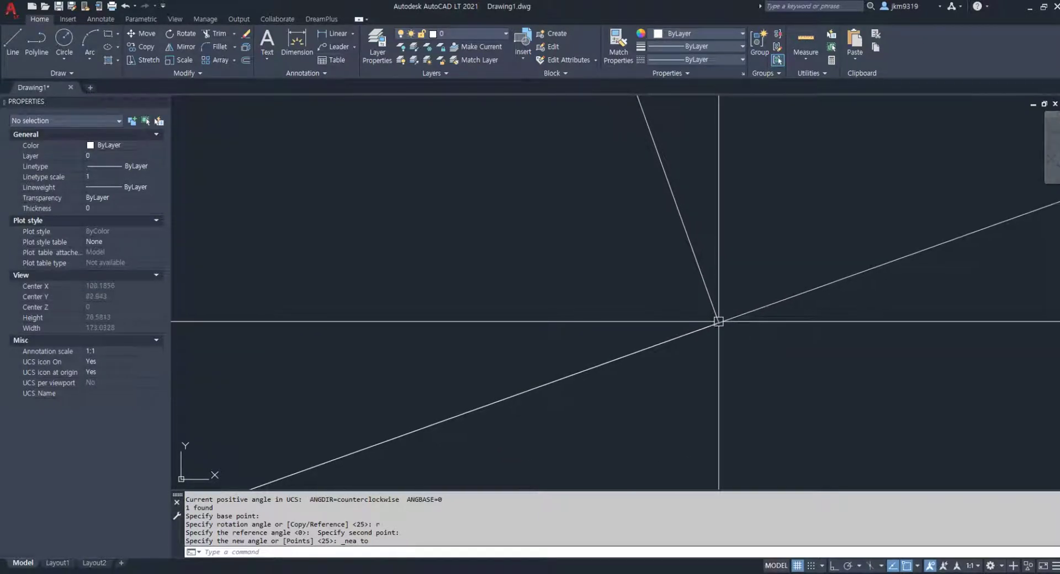
key("ctrl+z")
key("ctrl+z")
key("ctrl+z")
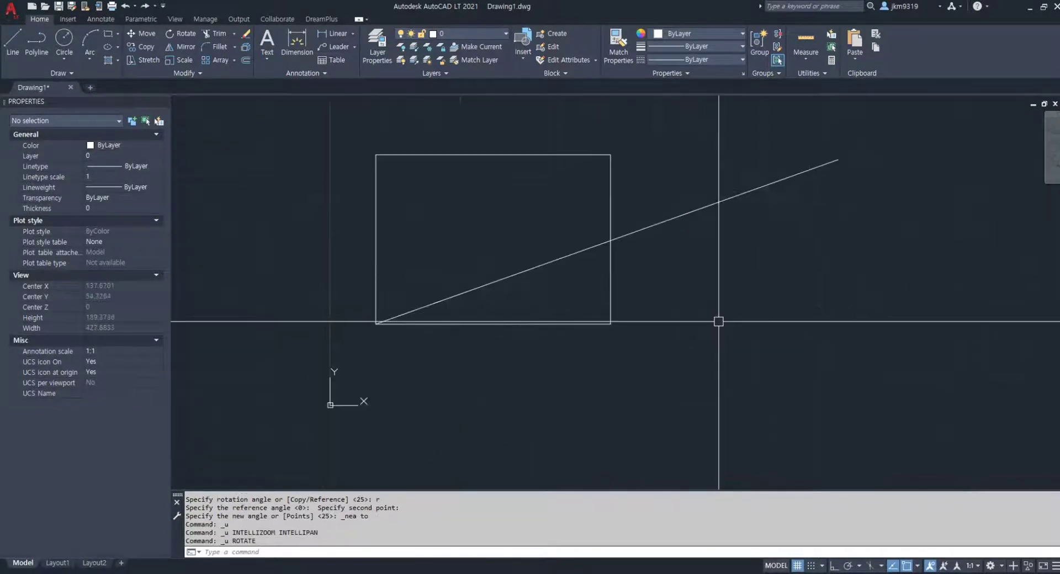
Step: Rotate a copy of the rectangle about its lower-left corner with the Copy and Reference options, aligning its bottom edge to the polyline's far endpoint
scroll(580, 308, "up", 2)
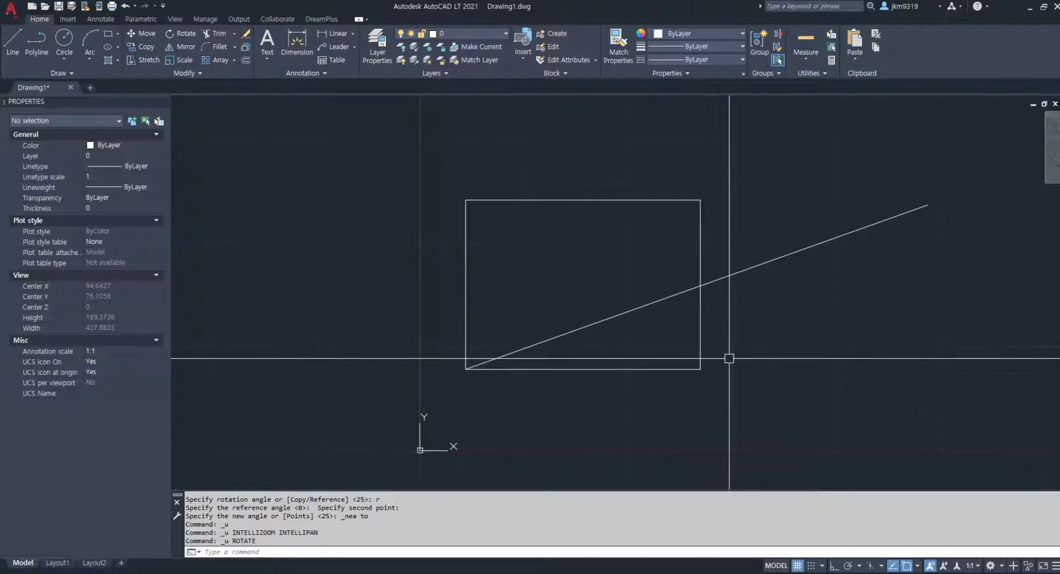
type("ro")
key("Return")
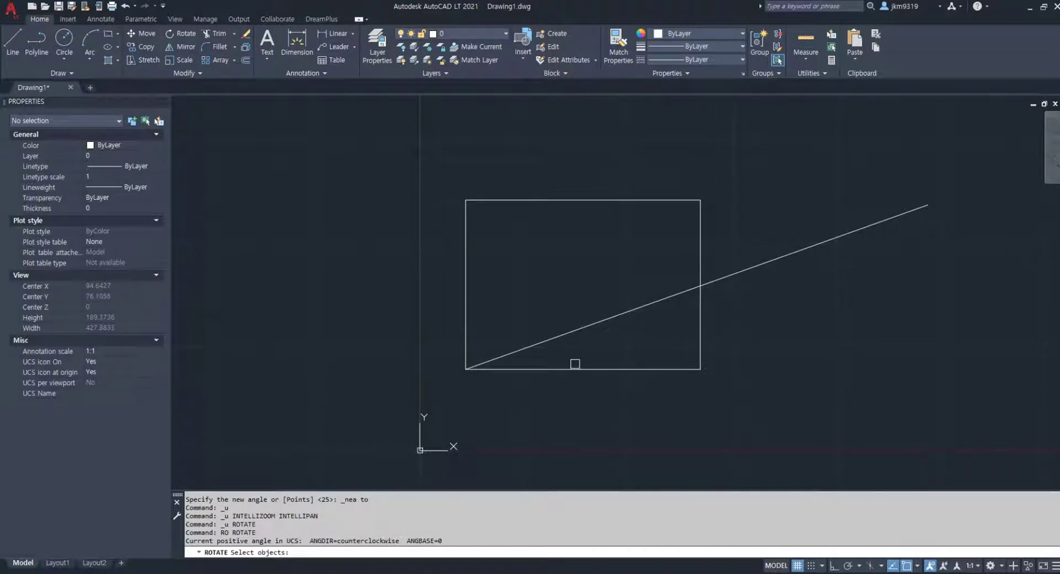
left_click(574, 369)
key("Return")
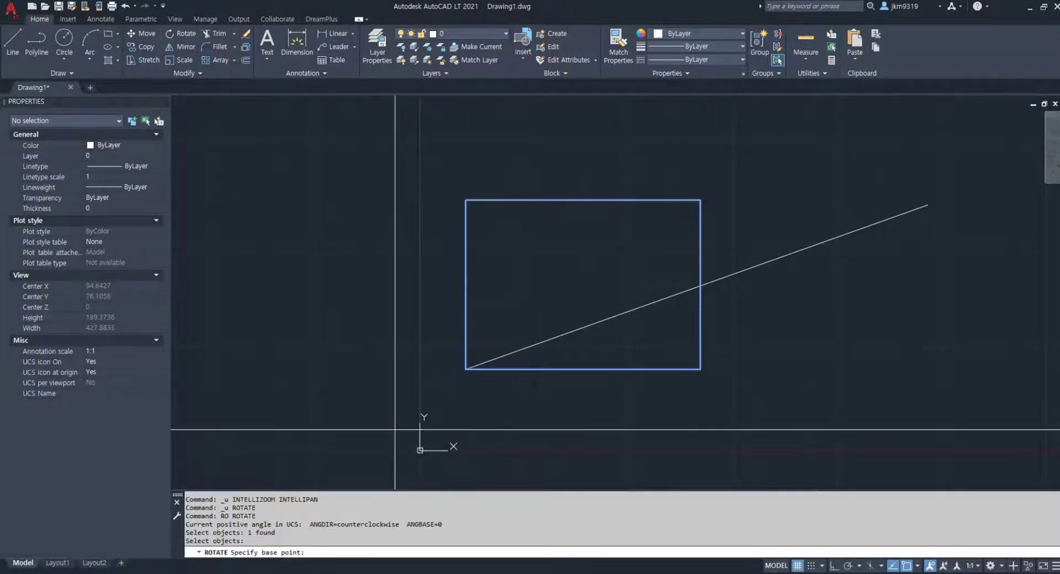
left_click(466, 369)
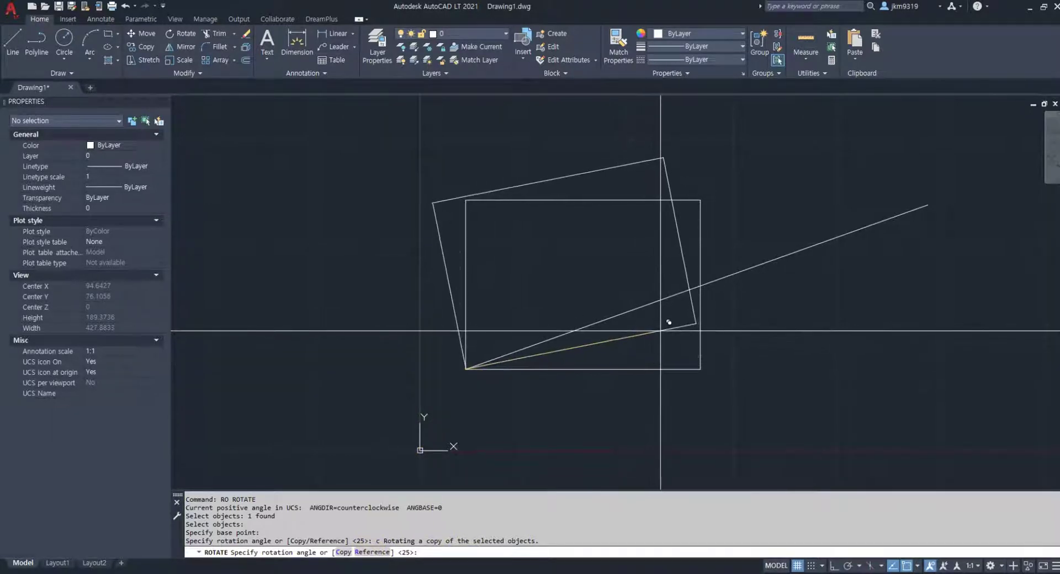
type("r")
key("Return")
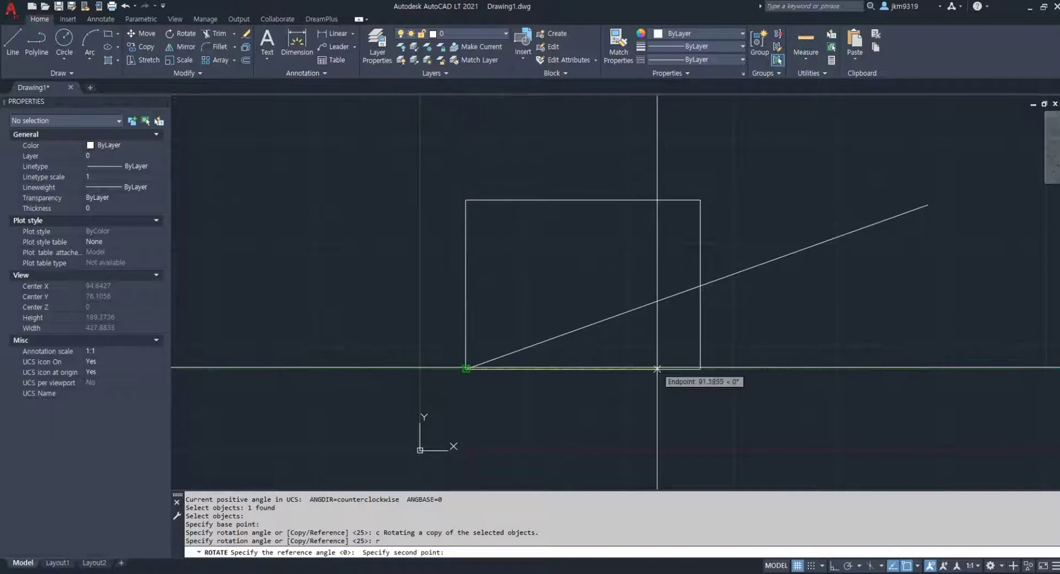
left_click(701, 368)
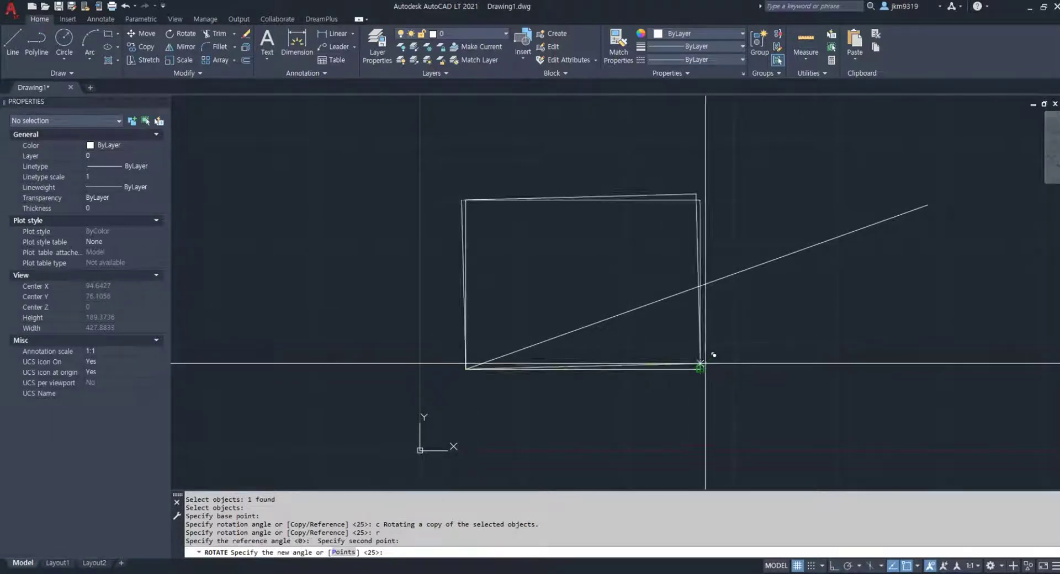
left_click(928, 205)
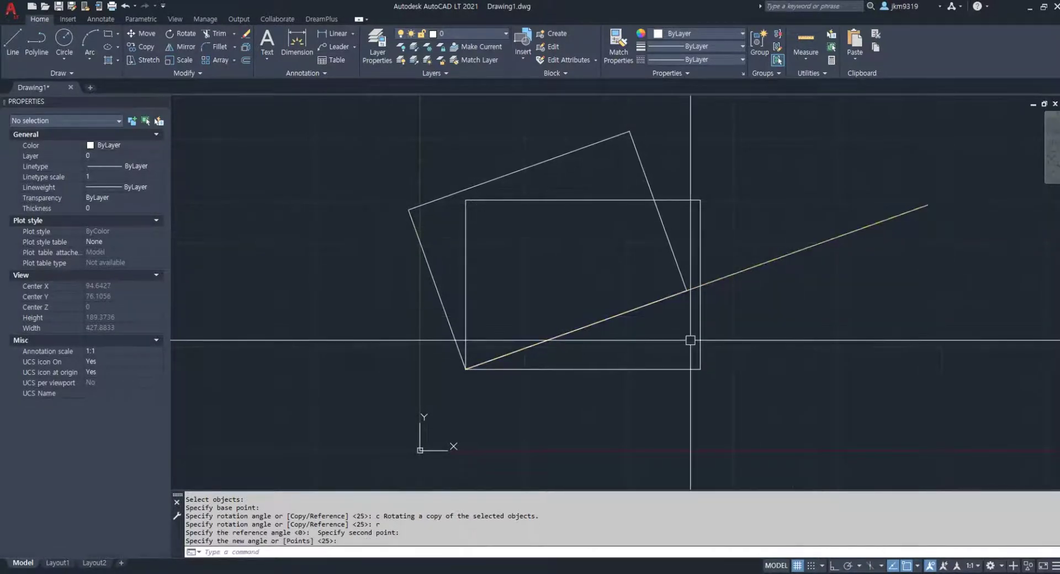
middle_click_drag(630, 390, 574, 393)
scroll(522, 359, "down", 2)
scroll(521, 367, "up", 2)
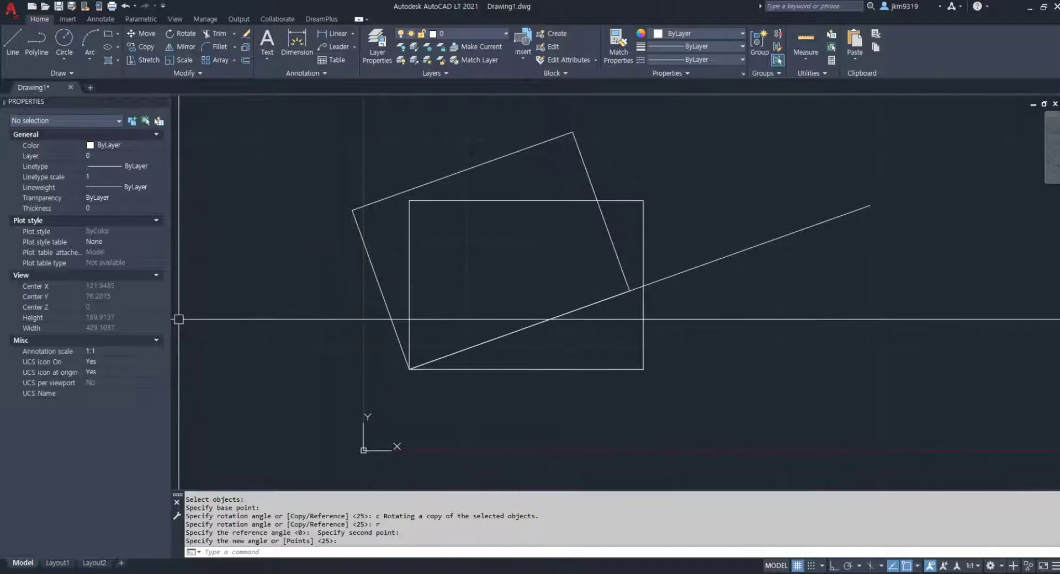
Step: Erase both rectangles and the sloped polyline from the drawing
left_click(911, 116)
left_click(309, 397)
type("e")
key("Return")
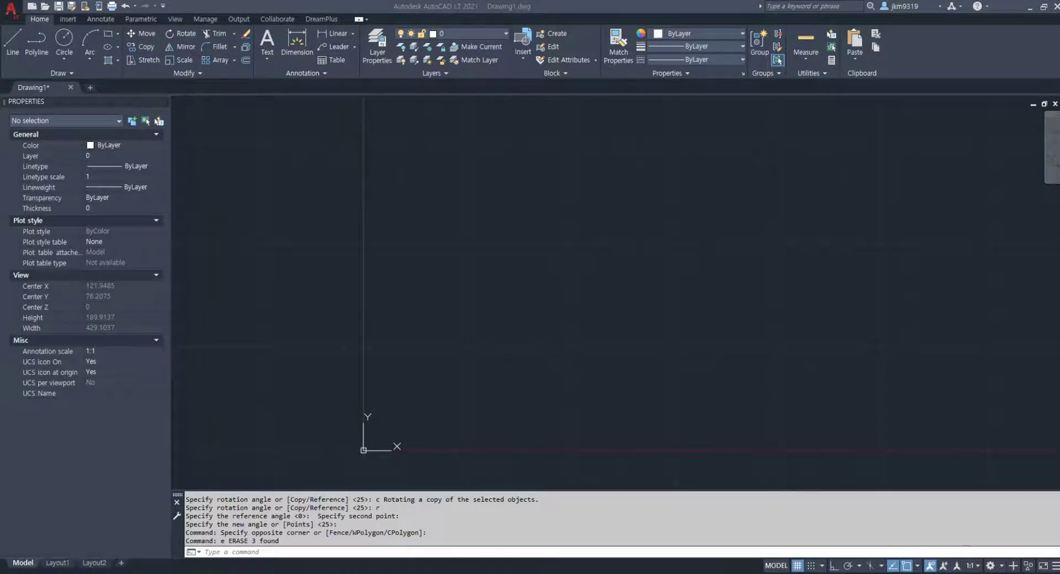
Step: Draw a circle with a radius of about 39.6 up and to the right of the origin
left_click(363, 332)
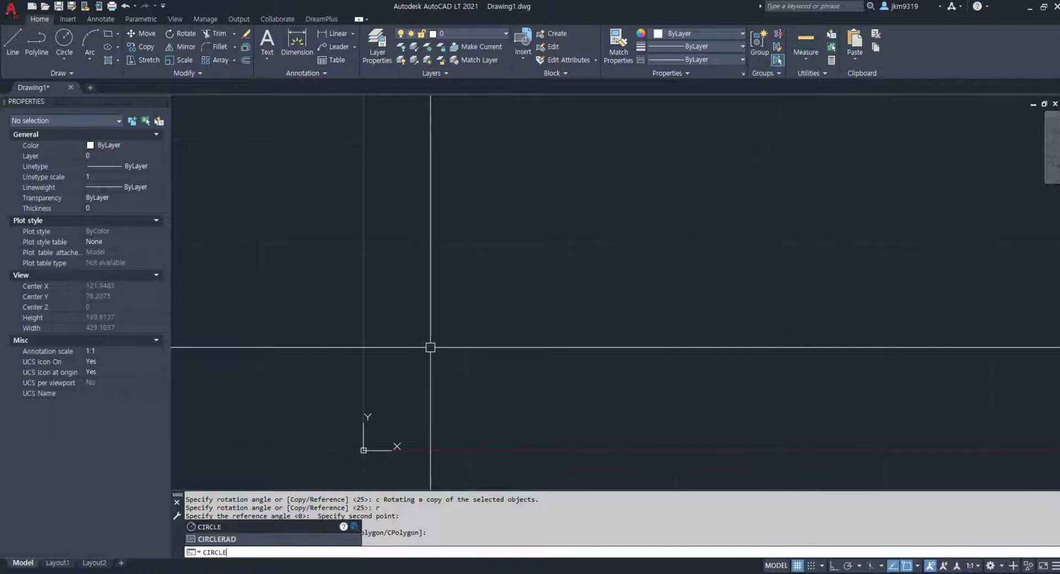
key("BackSpace")
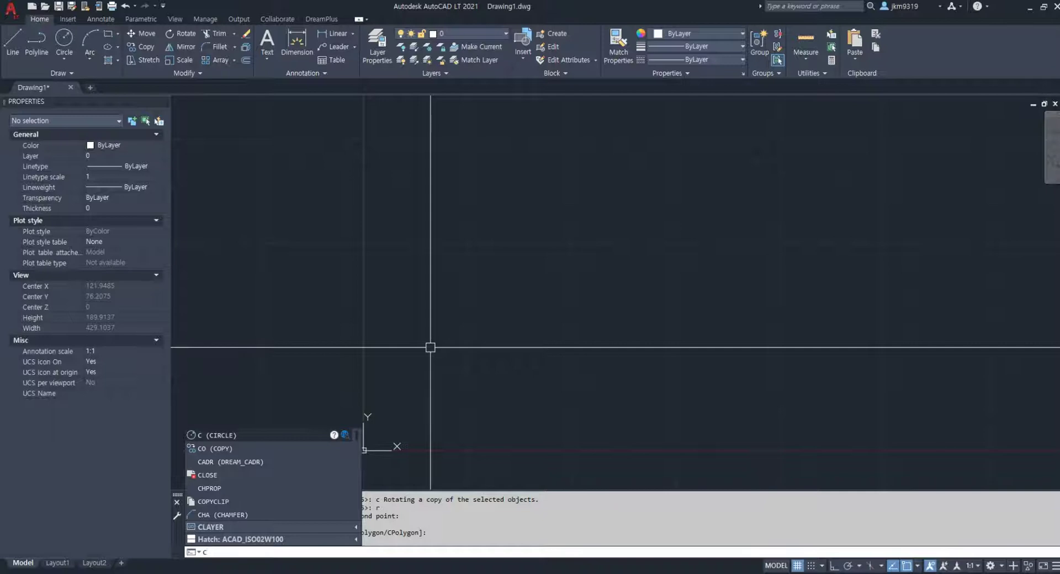
key("Return")
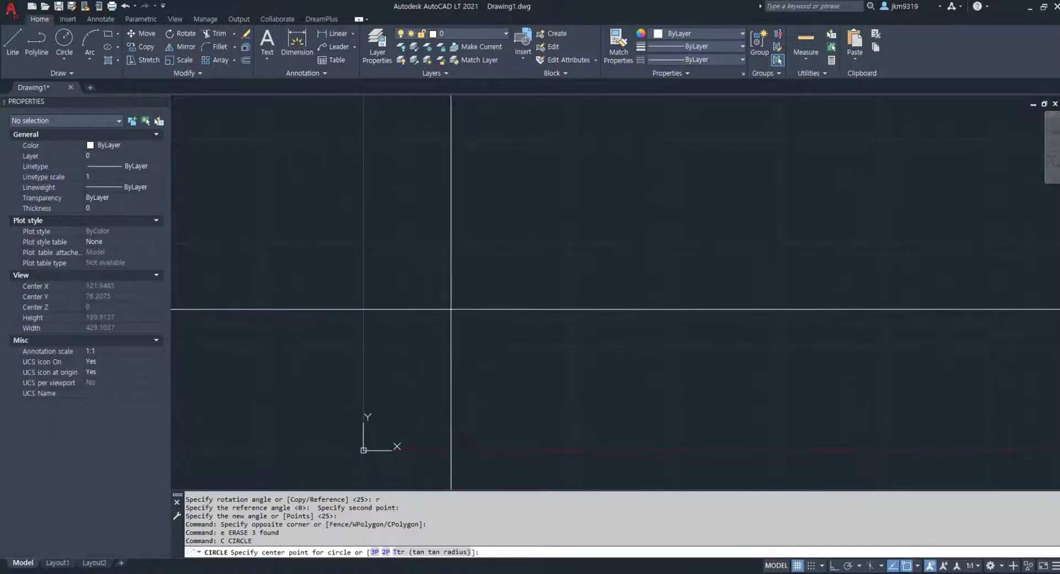
left_click(448, 312)
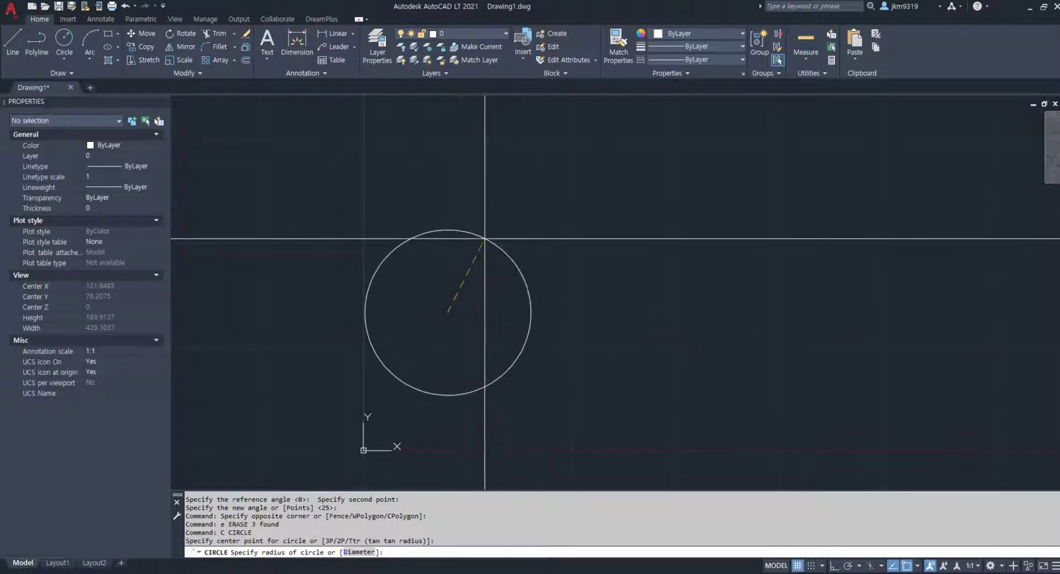
left_click(530, 309)
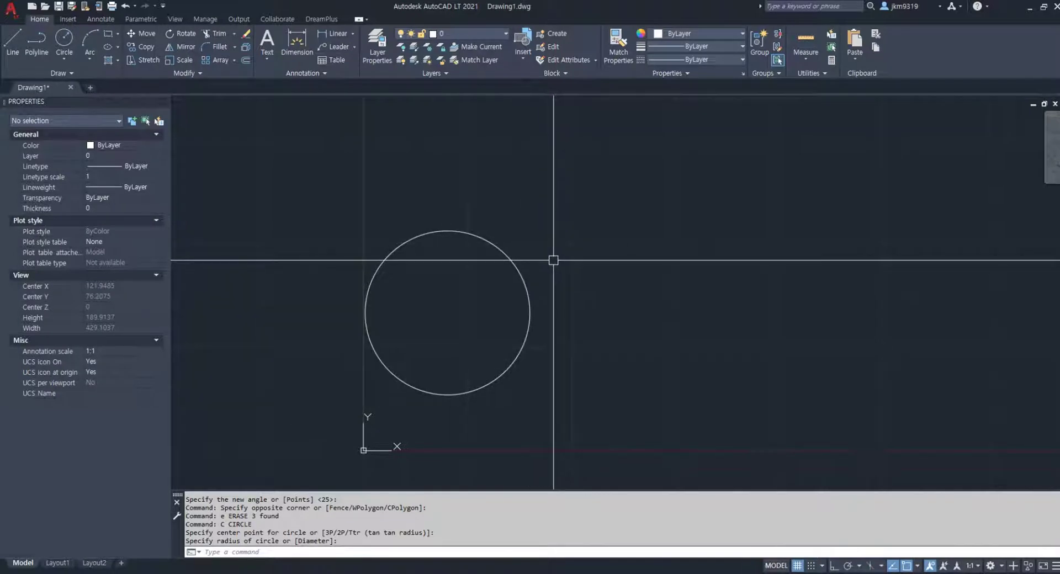
left_click(485, 324)
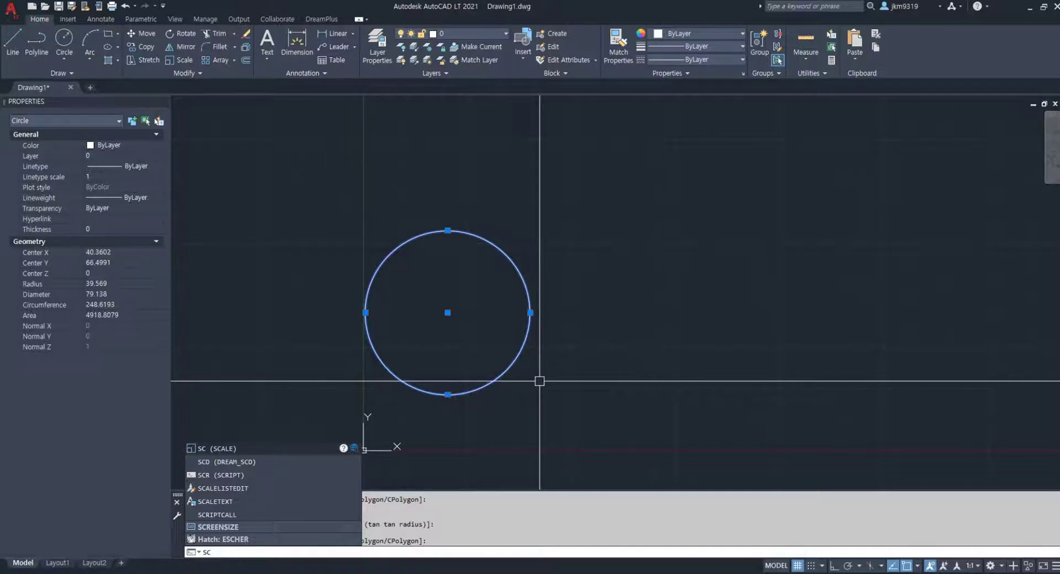
key("Return")
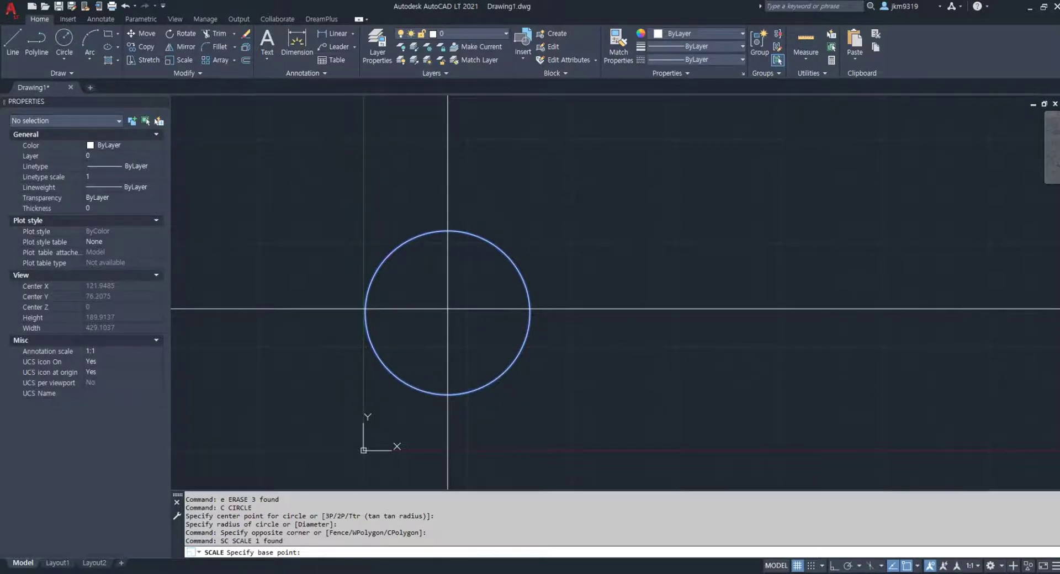
right_click(447, 308, "shift")
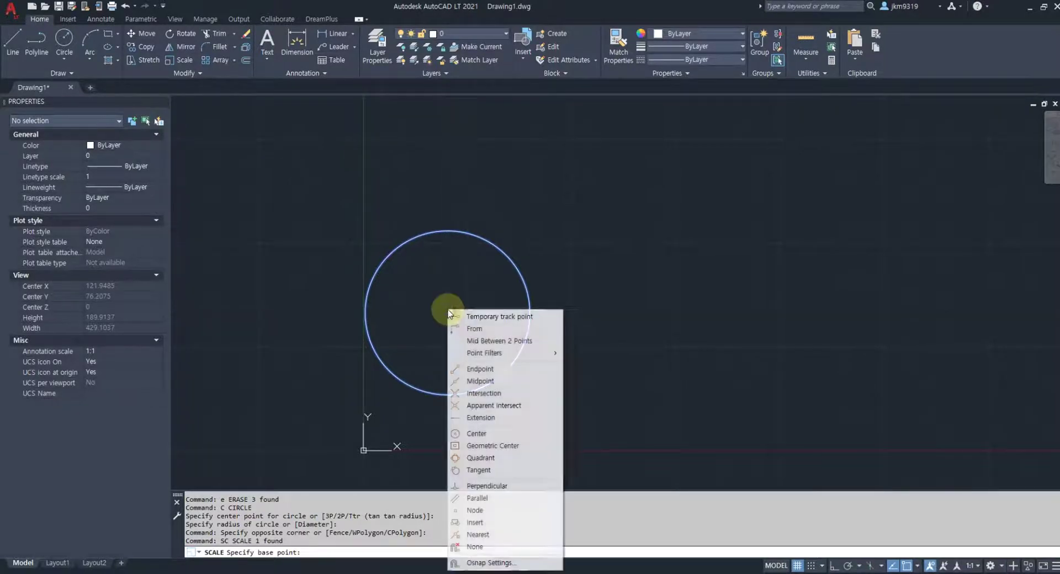
left_click(477, 434)
left_click(449, 313)
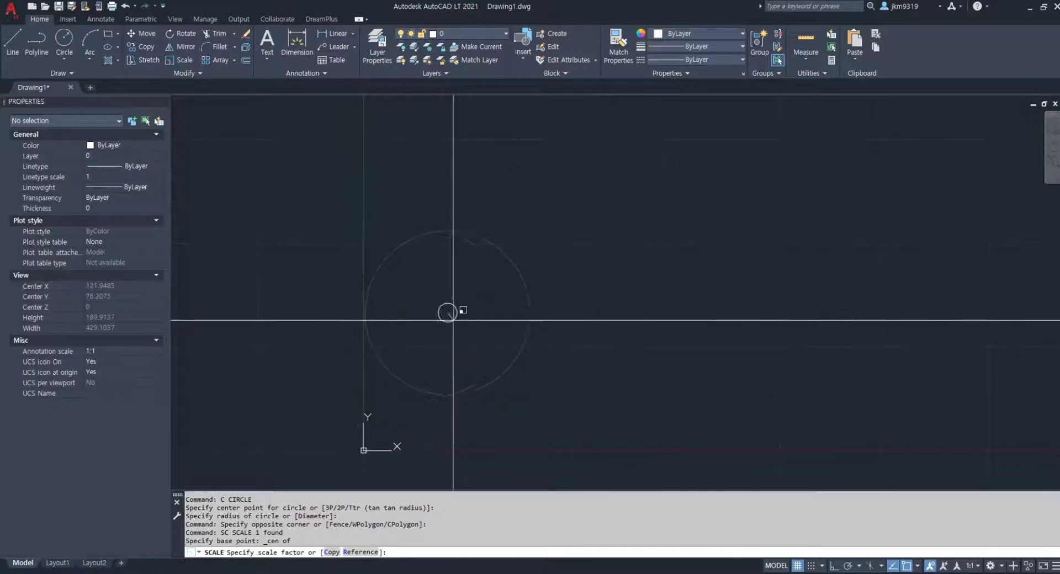
scroll(543, 298, "down", 2)
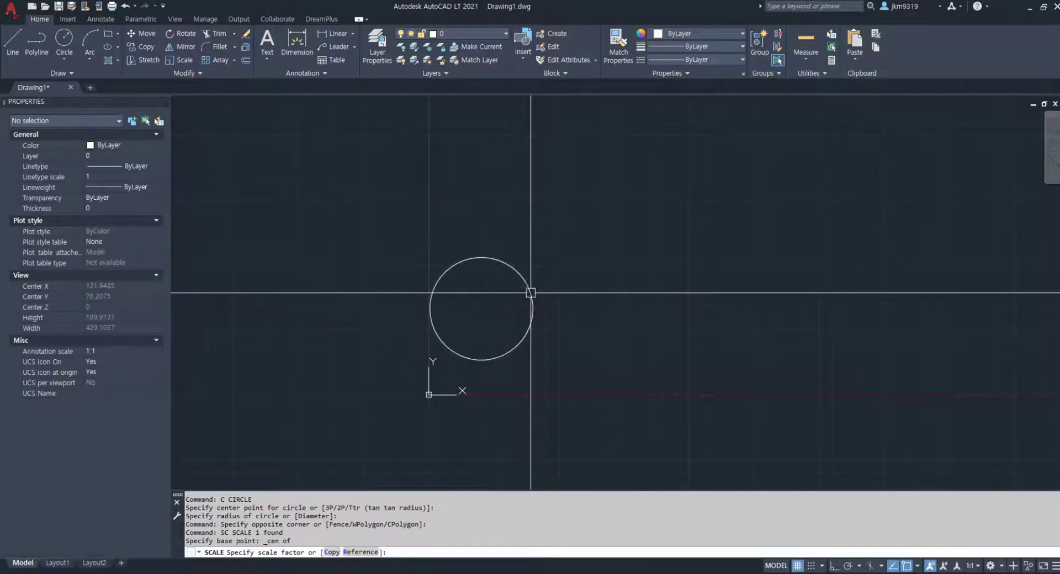
key("Escape")
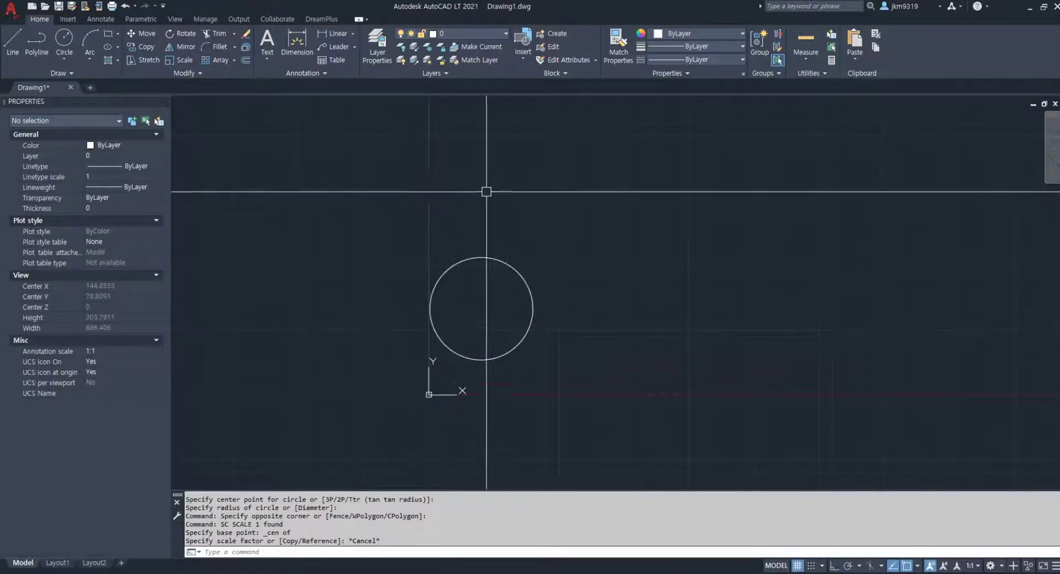
Step: Scale the circle about its center by a factor of 2 and undo the enlargement
left_click(531, 299)
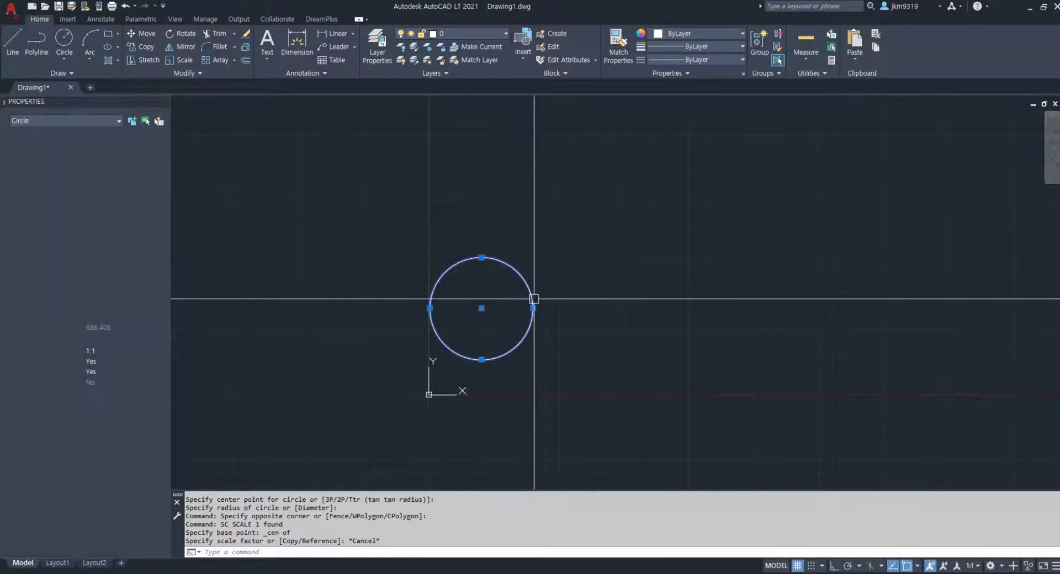
type("sc")
key("Return")
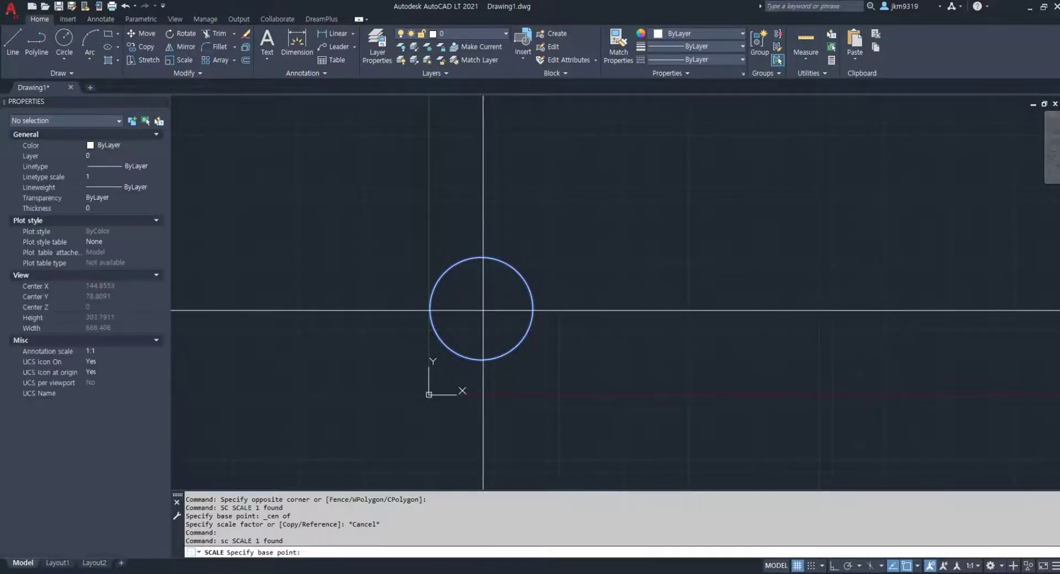
left_click(481, 309)
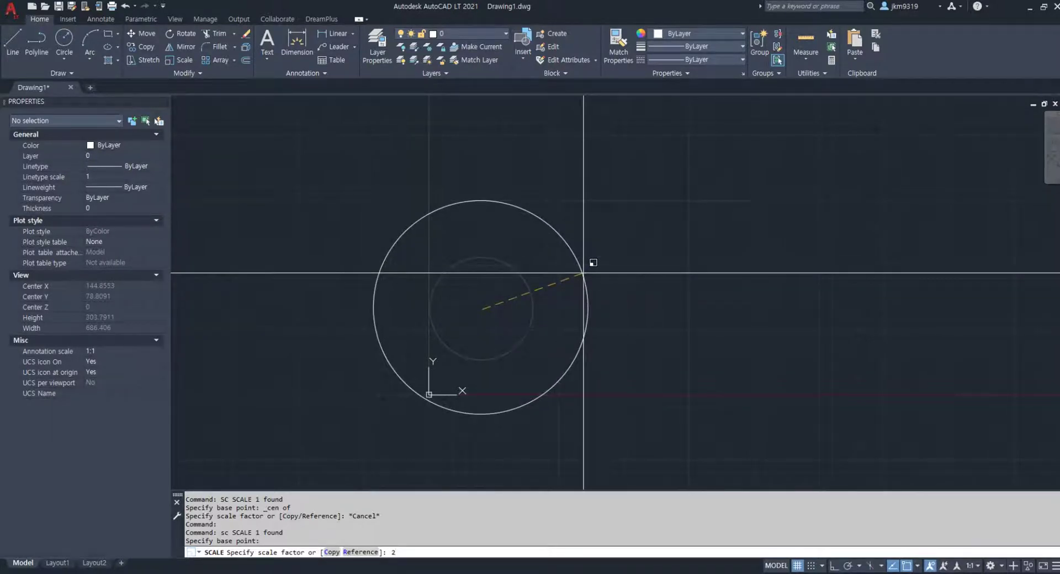
key("Return")
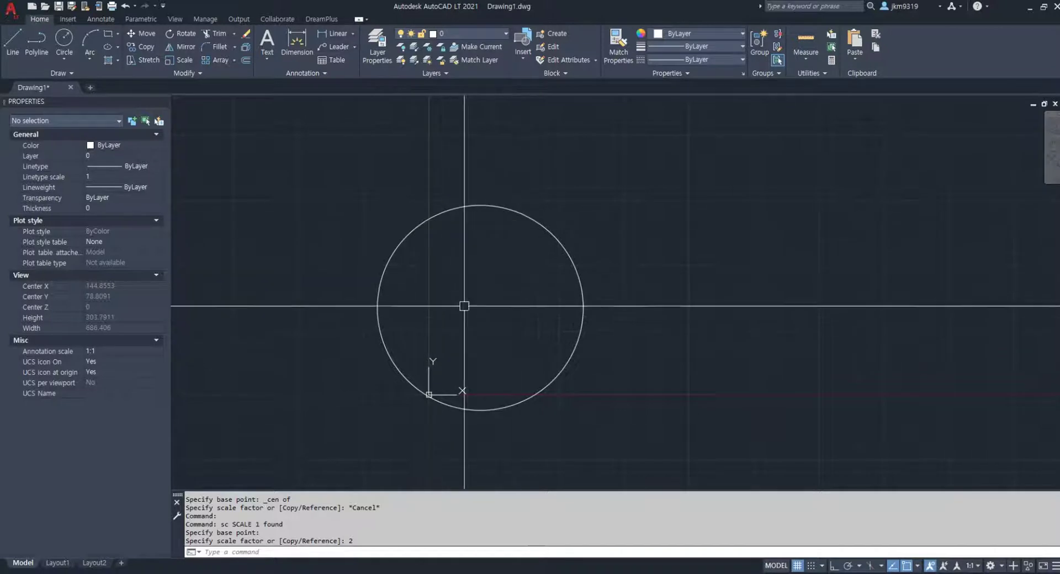
key("ctrl+z")
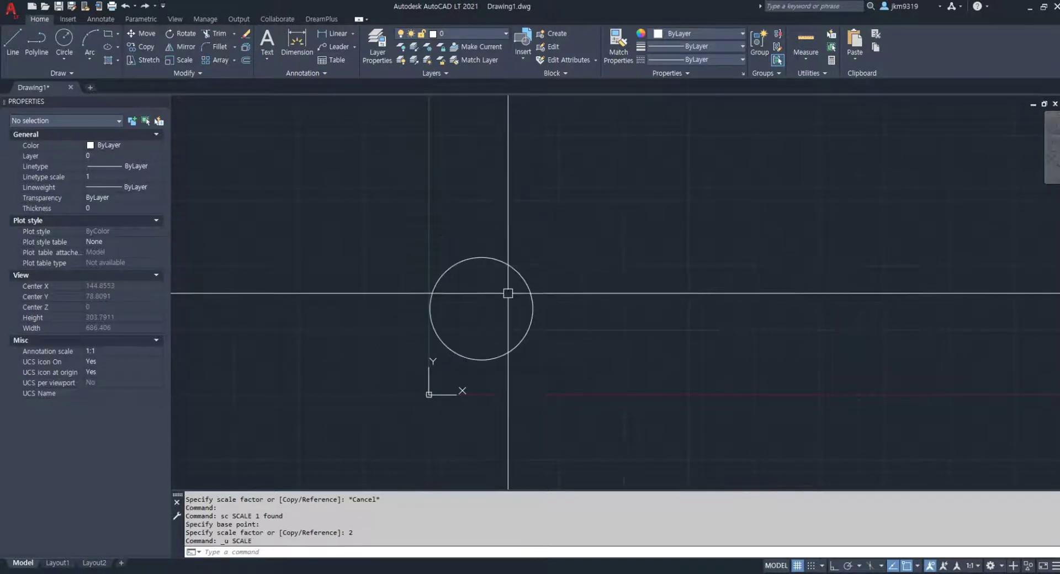
Step: Scale the circle about its center by a factor of 0.5 and undo the reduction
left_click(549, 247)
left_click(490, 303)
type("sc")
key("Return")
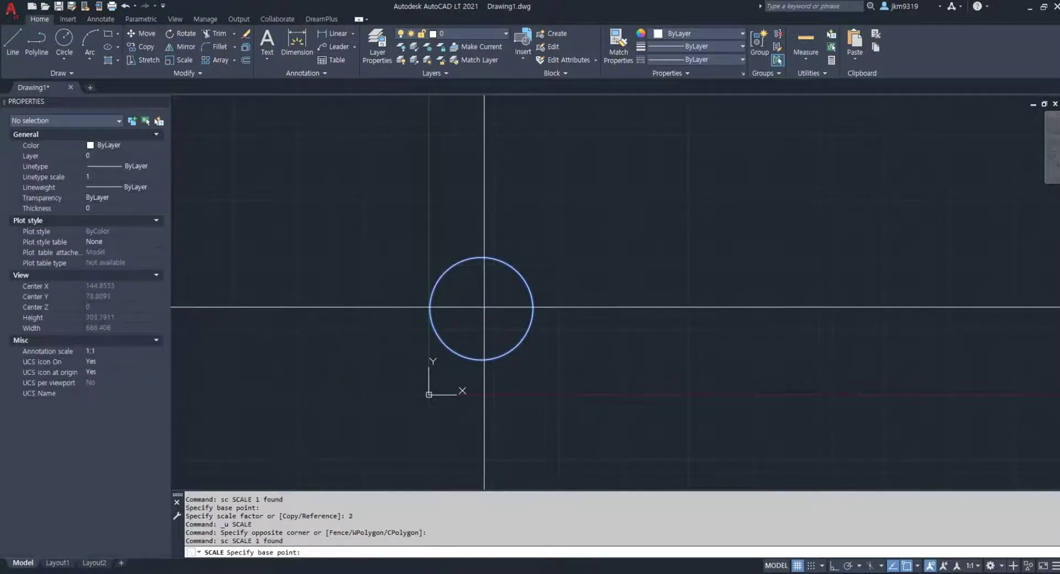
left_click(483, 308)
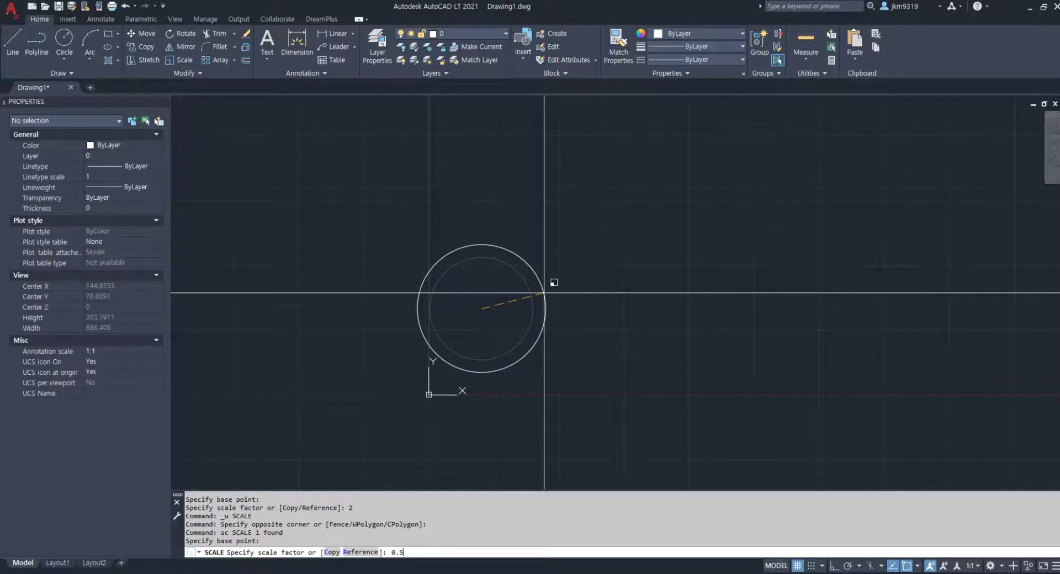
key("Return")
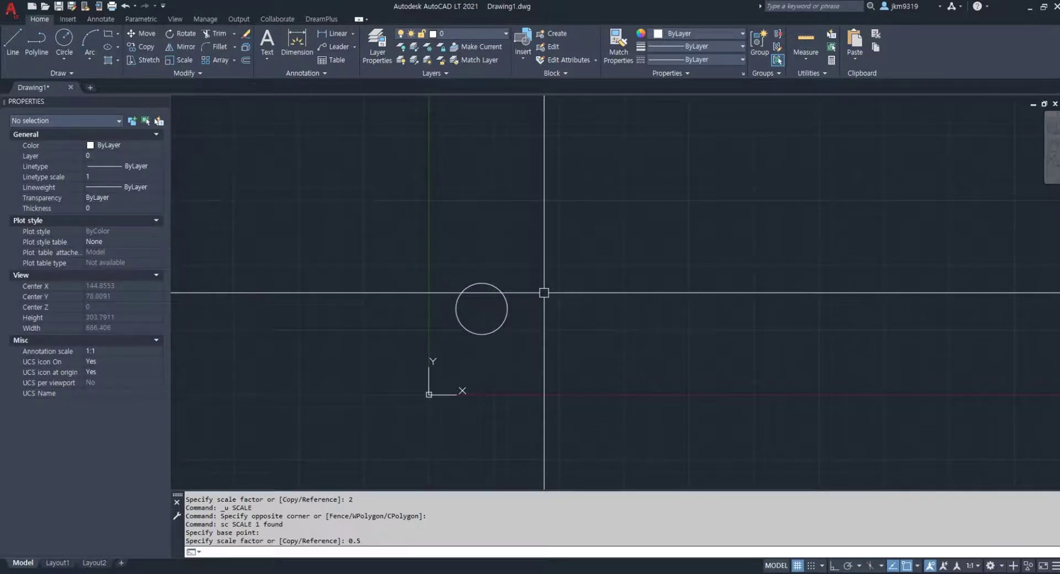
key("ctrl+z")
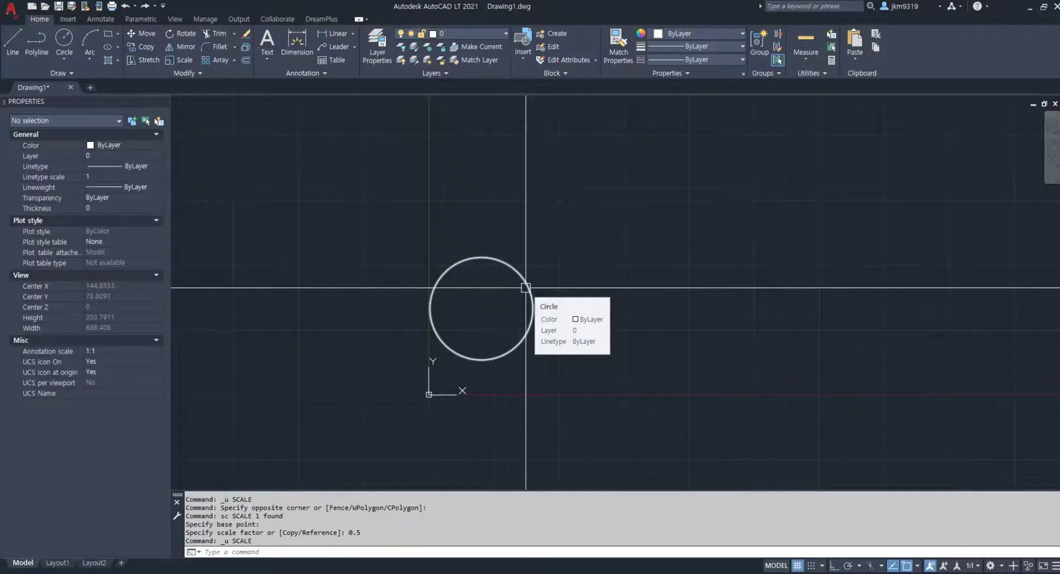
Step: Set the circle's radius to 50 in its properties and clear the selection
left_click(526, 288)
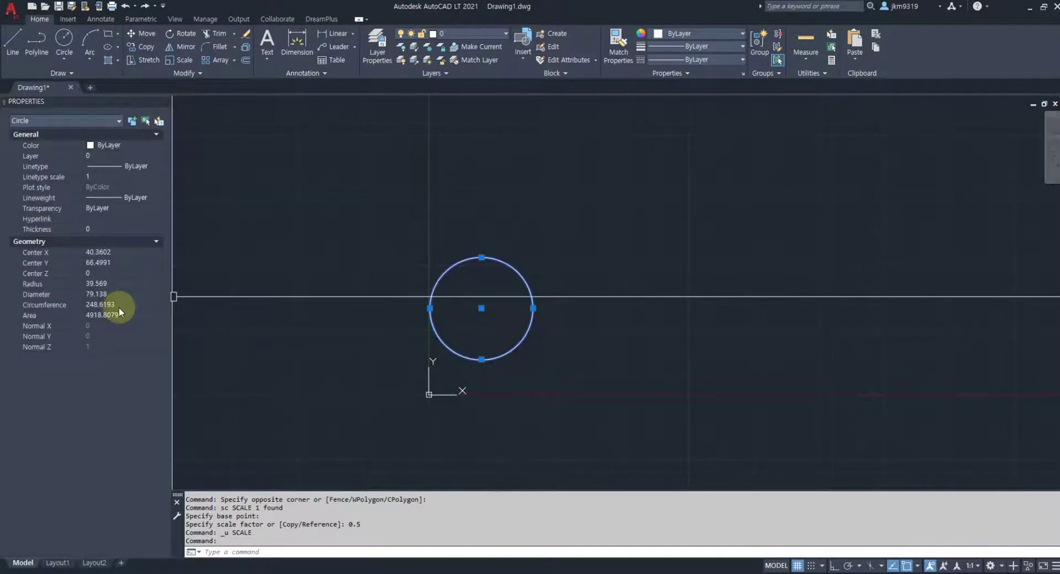
left_click(115, 283)
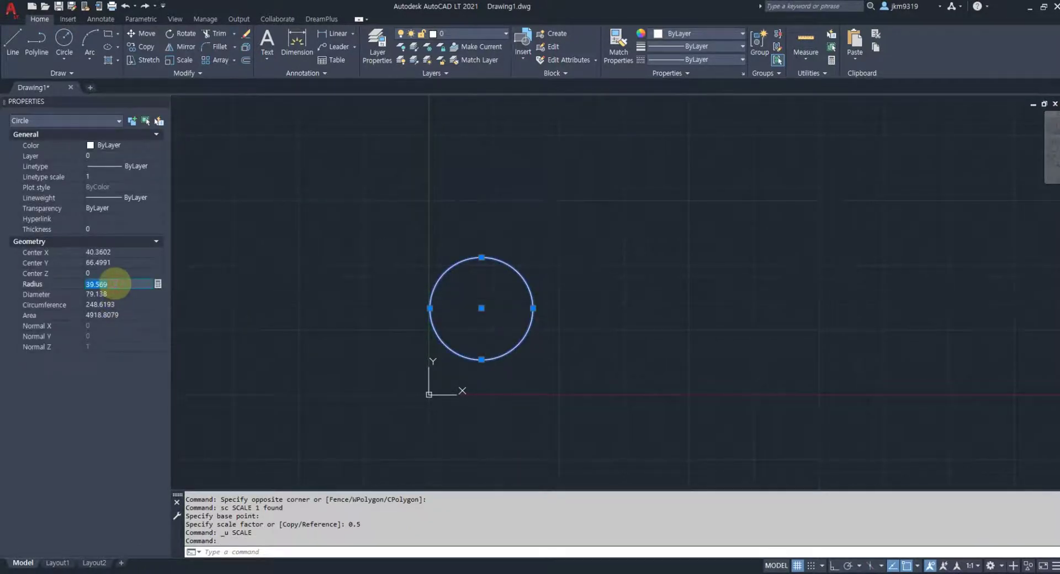
type("50")
left_click(115, 285)
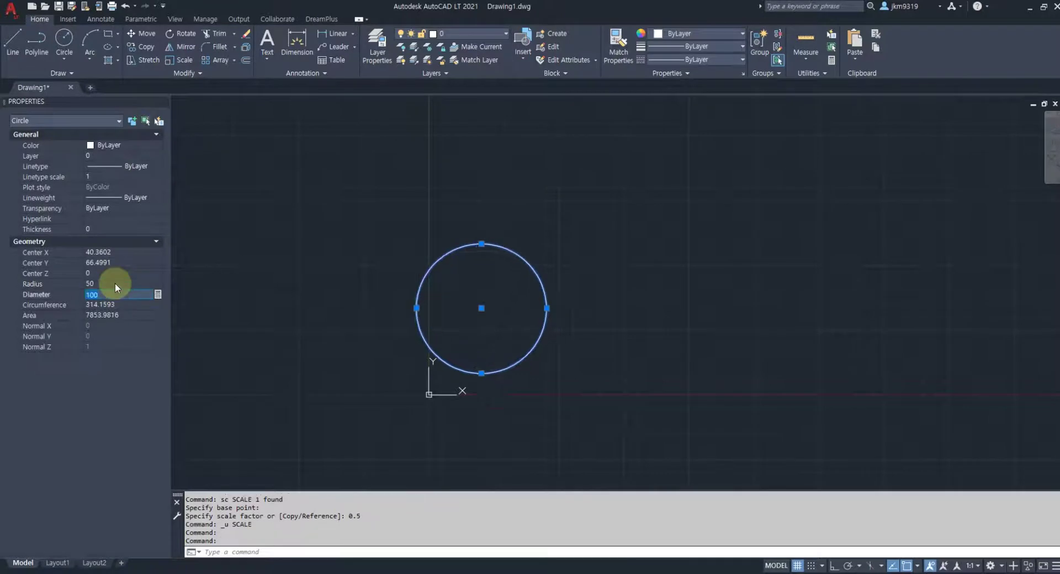
key("Escape")
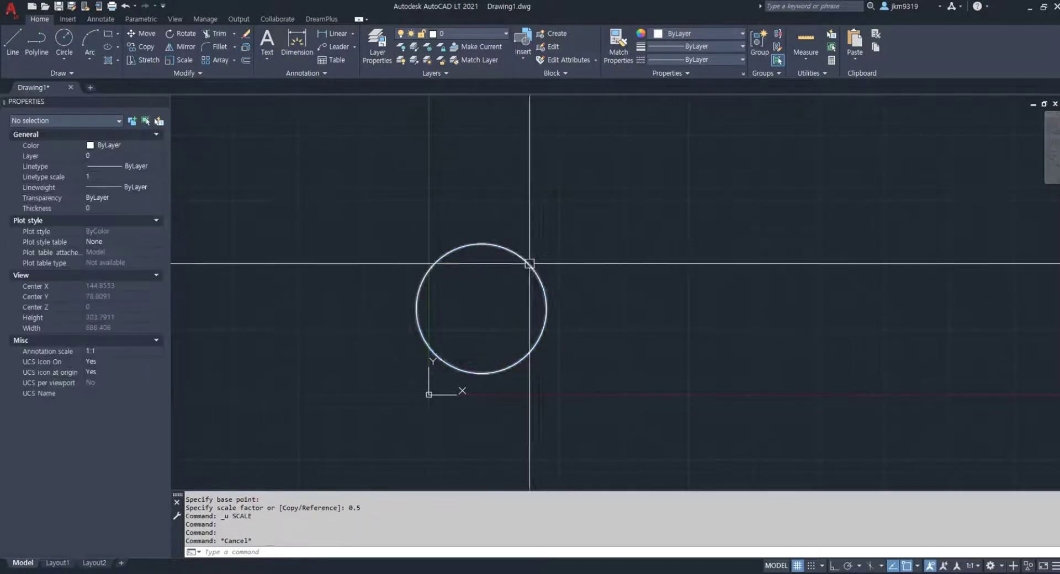
Step: Scale the circle about its center with the fractional factor 75/50, and select it again to check its radius
left_click(589, 246)
left_click(507, 323)
type("sc")
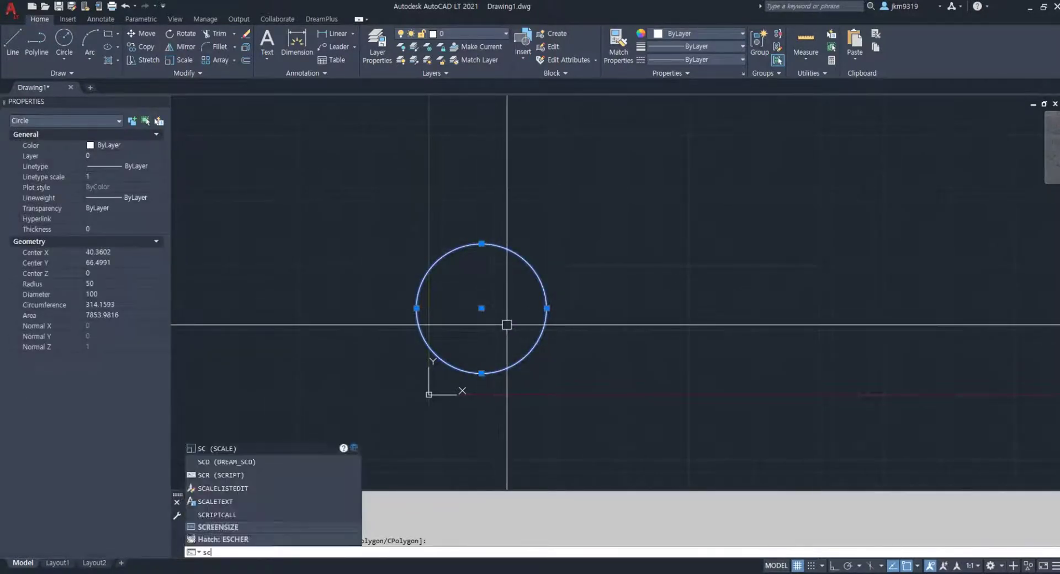
key("Return")
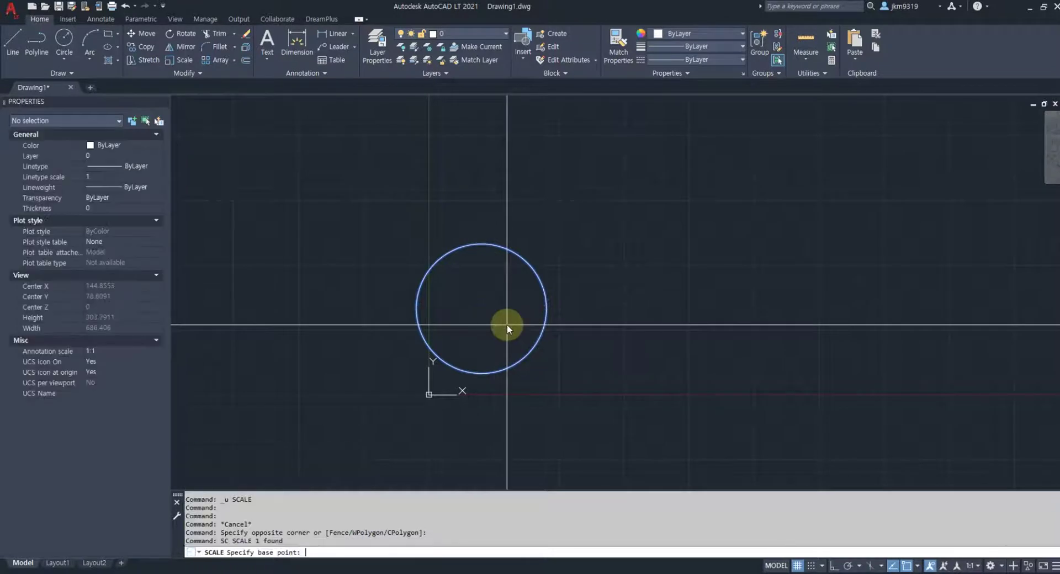
left_click(483, 307)
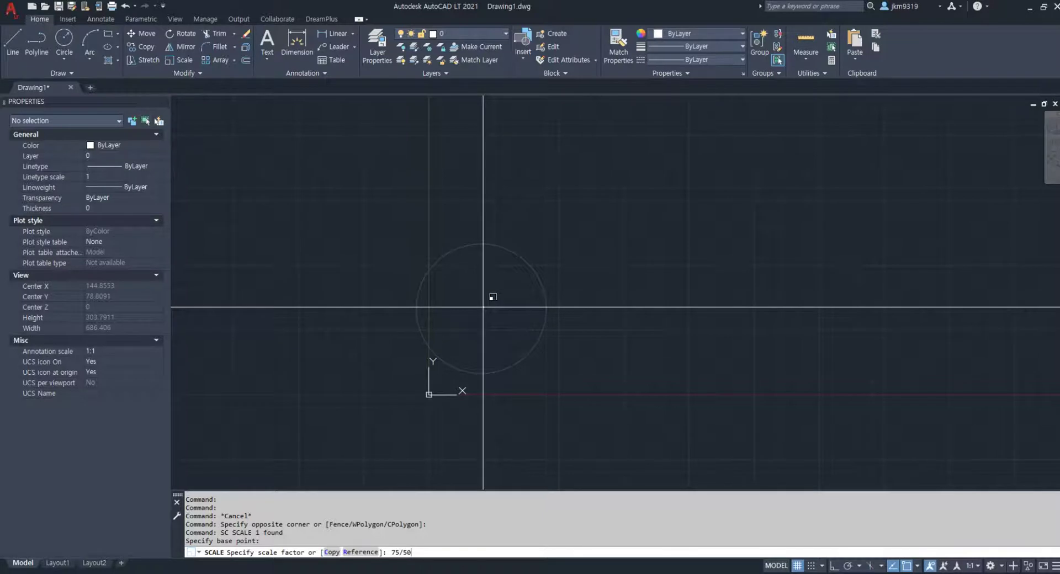
left_click(412, 551)
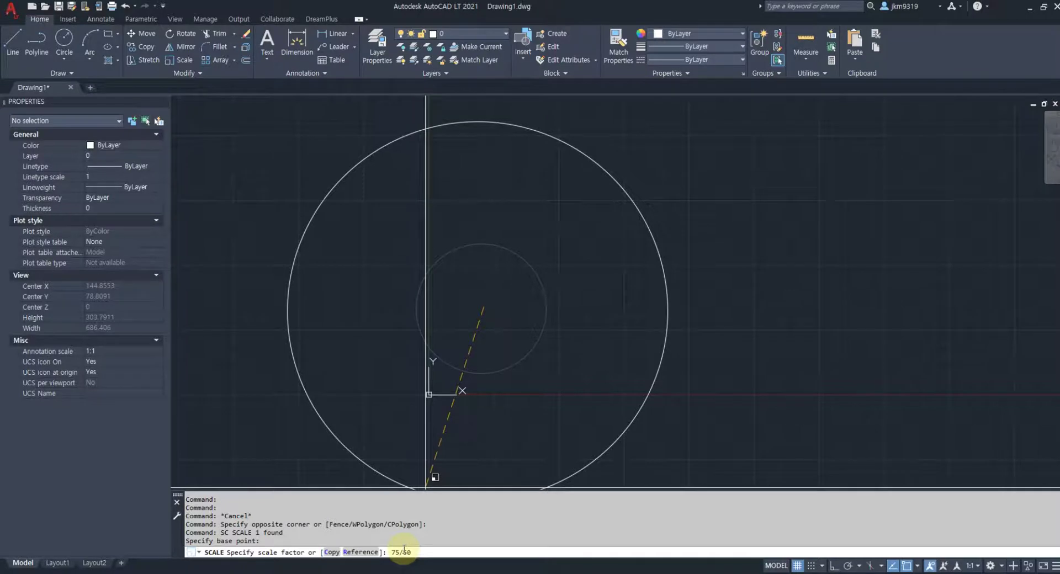
key("Return")
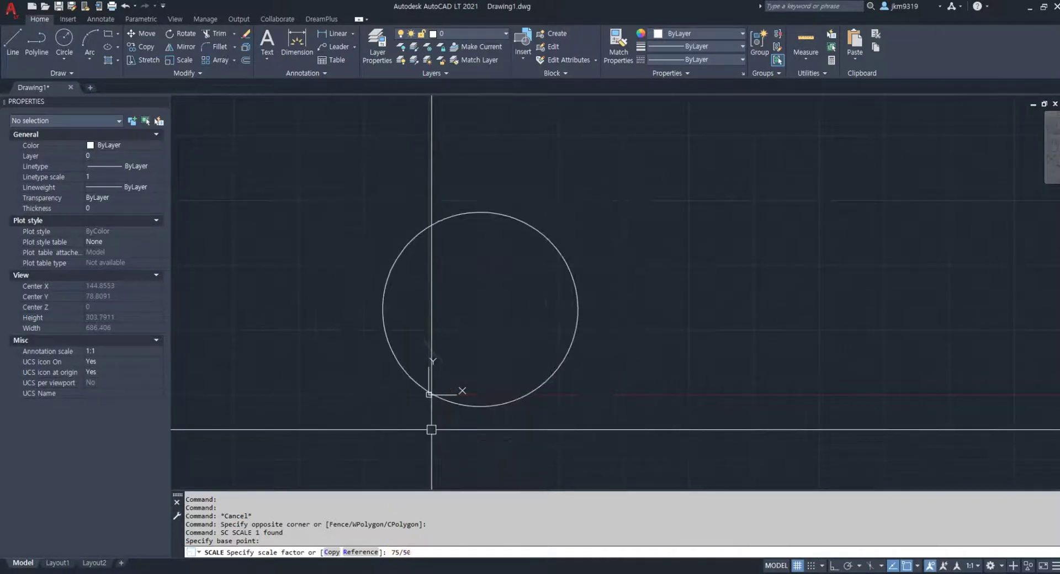
left_click(611, 218)
left_click(530, 284)
left_click(88, 284)
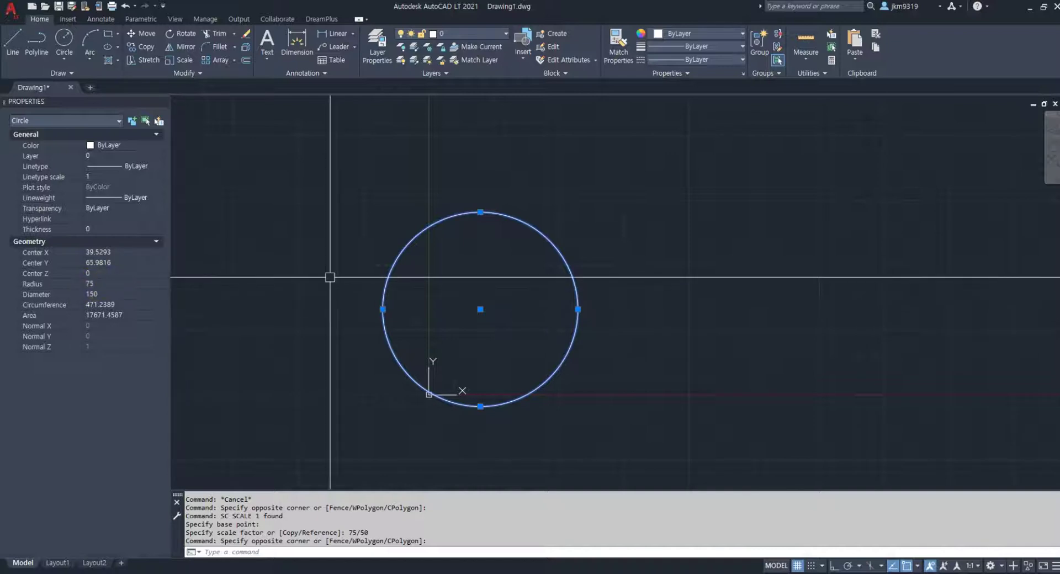
Step: Scale the selected circle about its center with the fractional factor 35/75, and check its radius in the properties
type("sc")
key("Return")
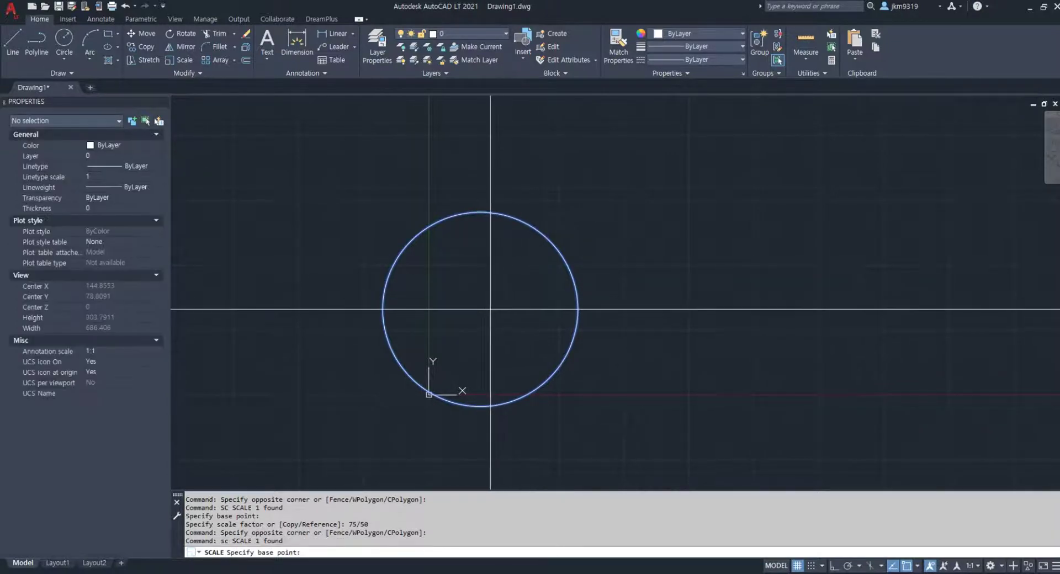
left_click(480, 310)
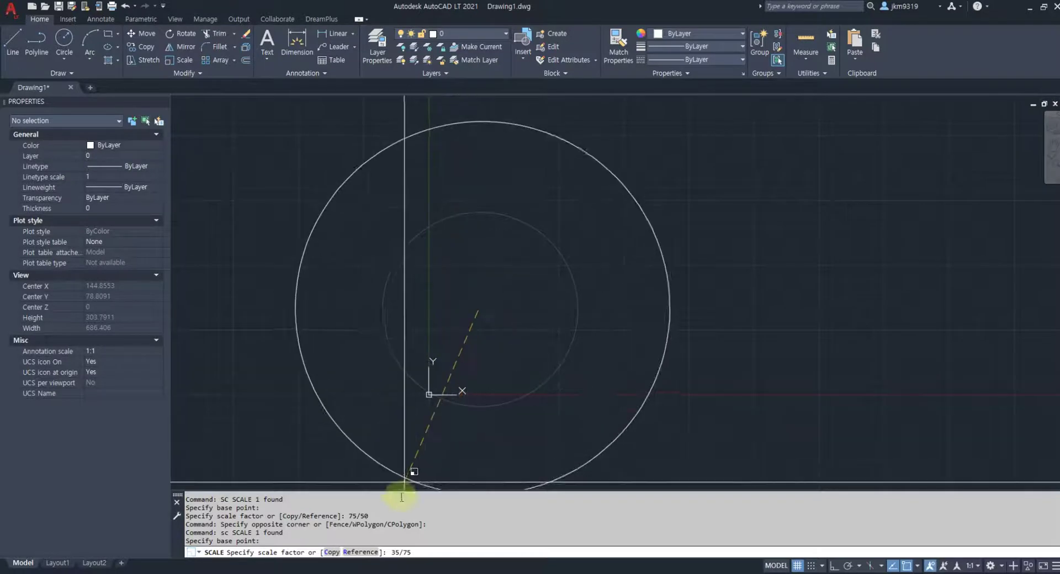
left_click(401, 552)
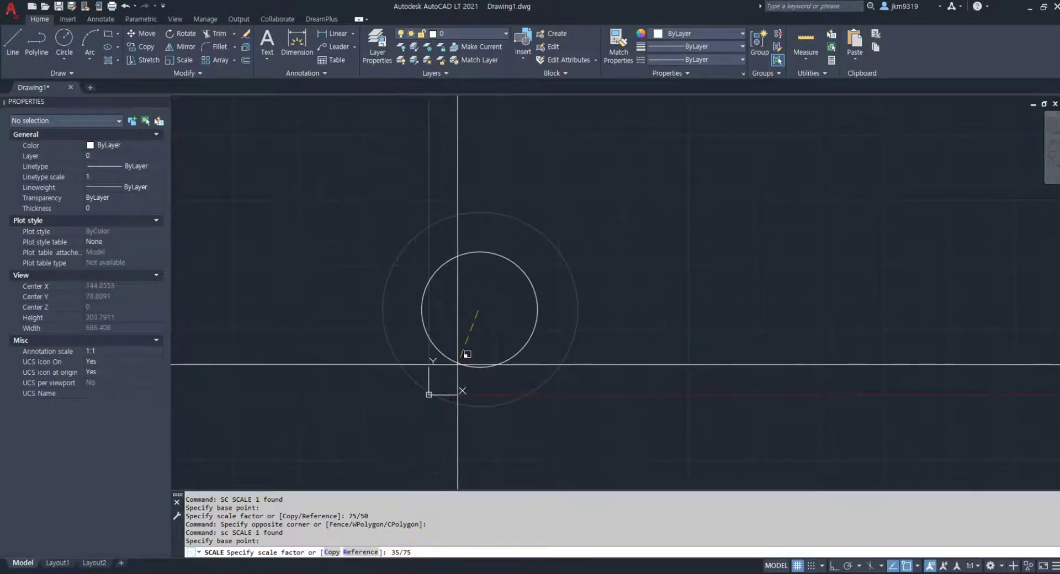
key("Return")
left_click(473, 356)
left_click(114, 297)
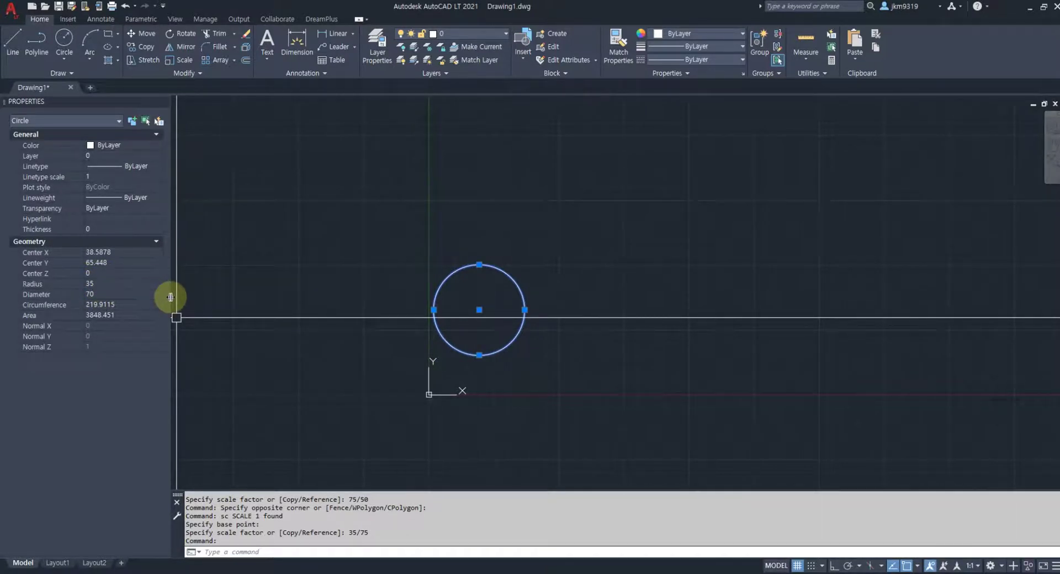
key("Escape")
key("Escape")
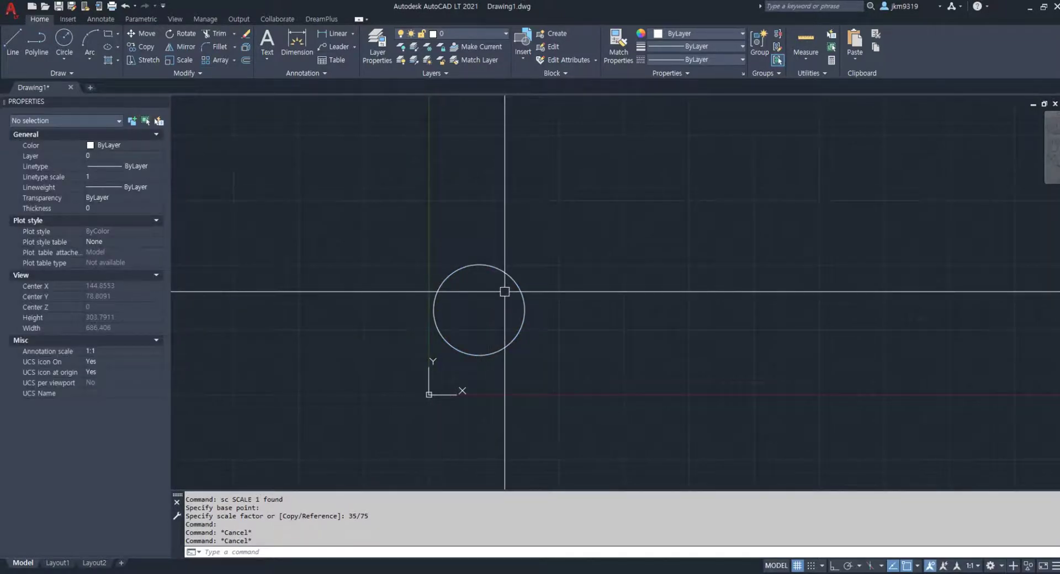
type("p")
key("Return")
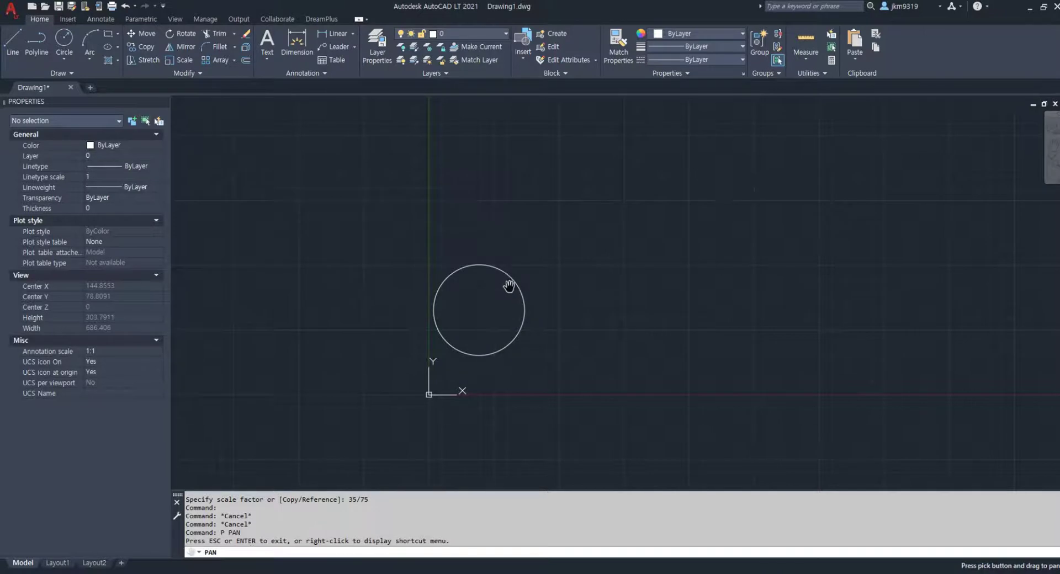
key("Escape")
type("p")
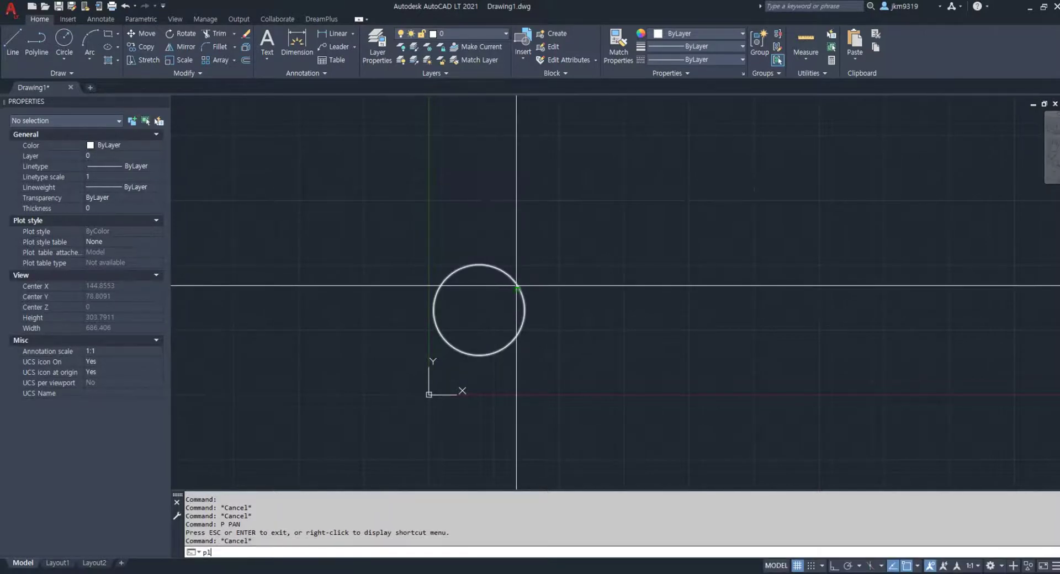
type("l")
key("Return")
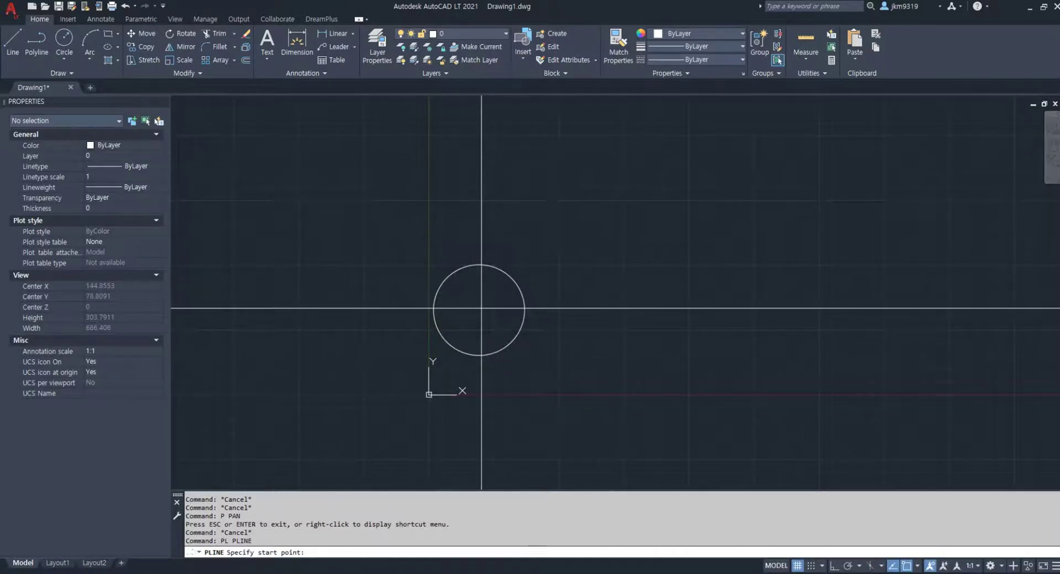
key("Escape")
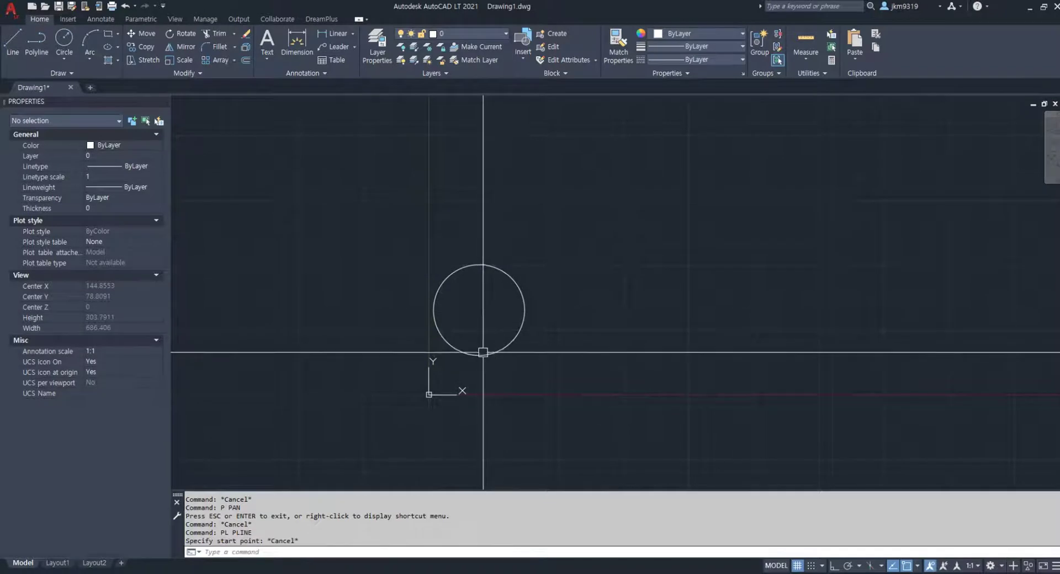
key("Escape")
Step: Draw a horizontal polyline 100 units long from the circle's center toward positive X, with Ortho on
type("pl")
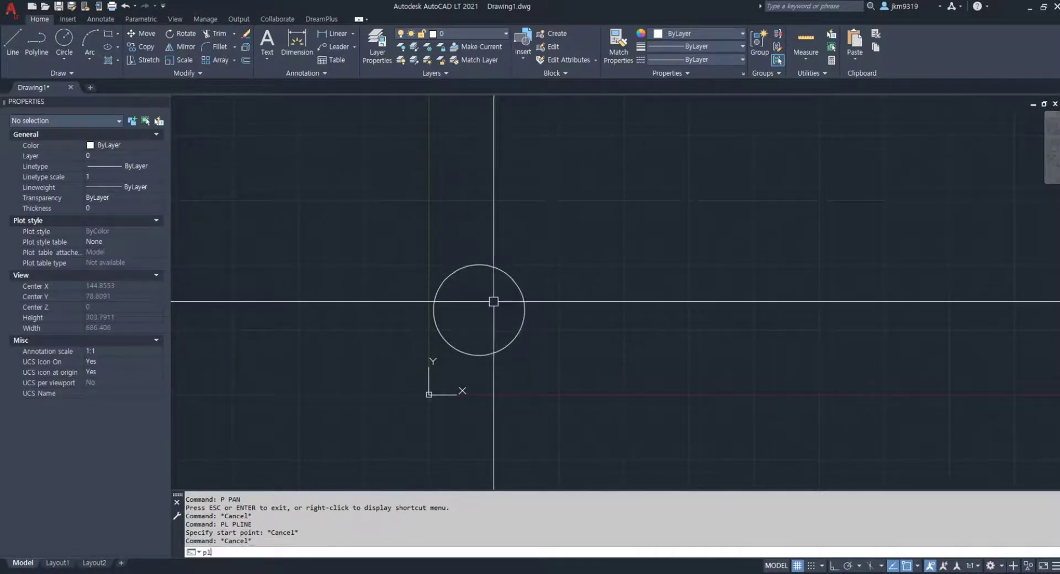
key("Return")
right_click(486, 314, "shift")
left_click(521, 182)
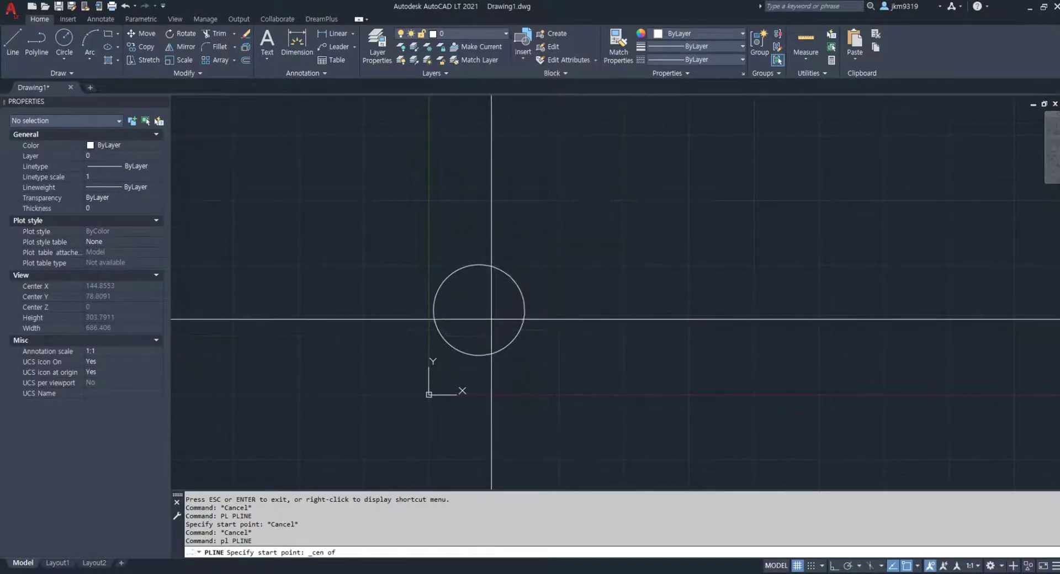
left_click(479, 310)
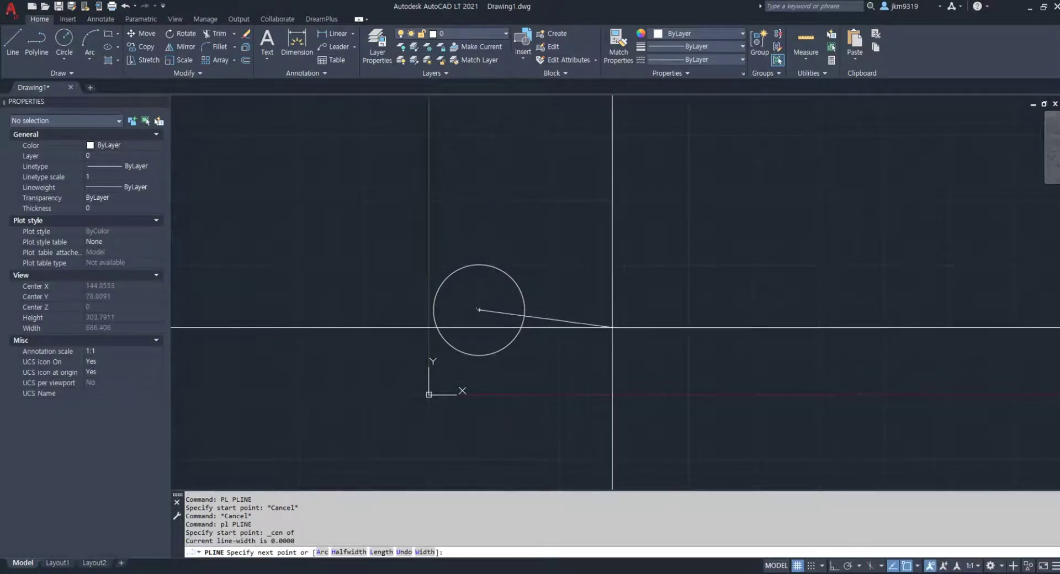
key("F8")
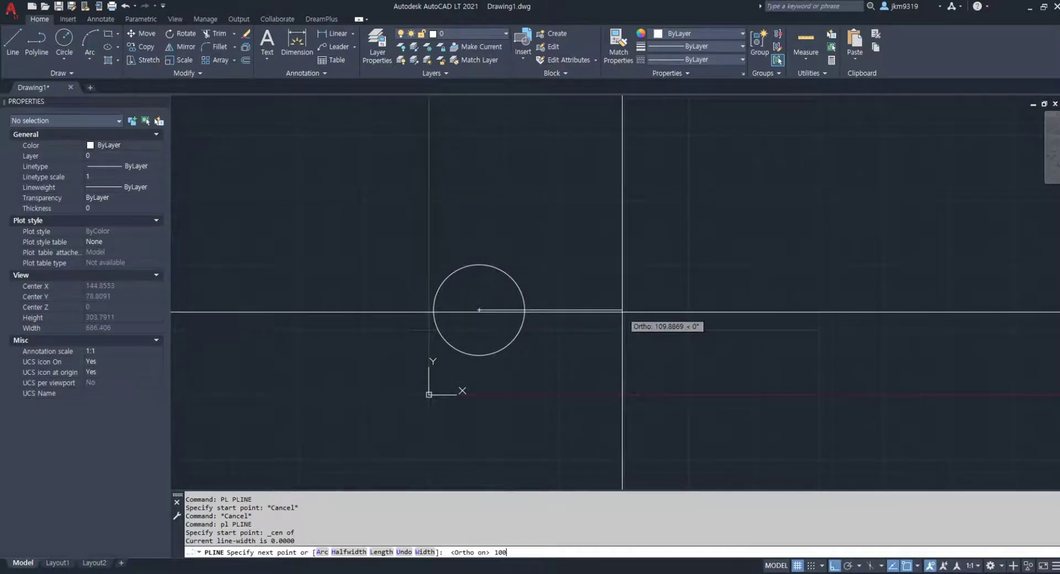
type("100")
key("Return")
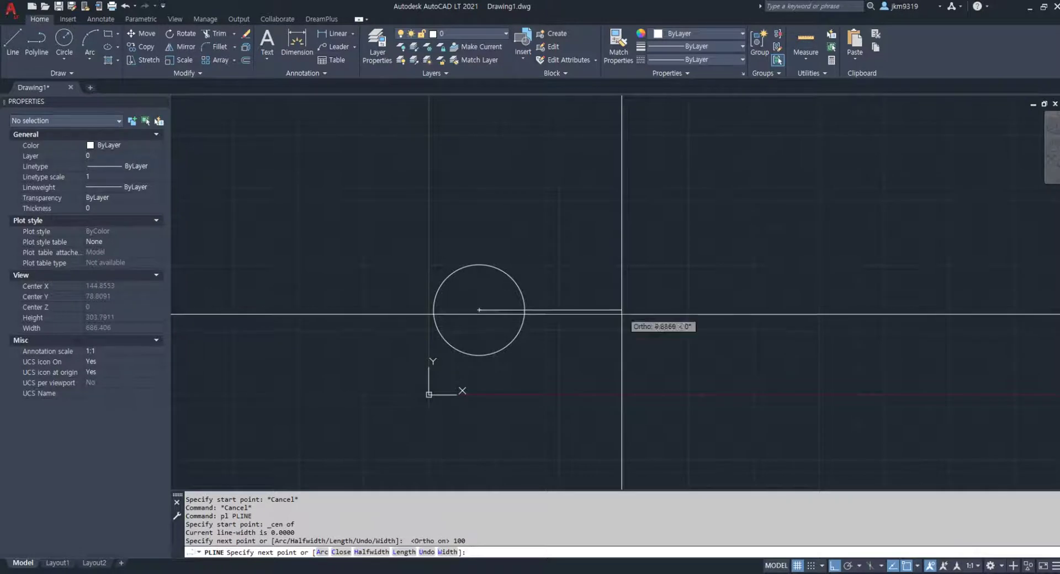
key("Escape")
Step: Scale the circle about its center by reference, from its radius to the polyline's outer endpoint, and undo the scaling
left_click(514, 285)
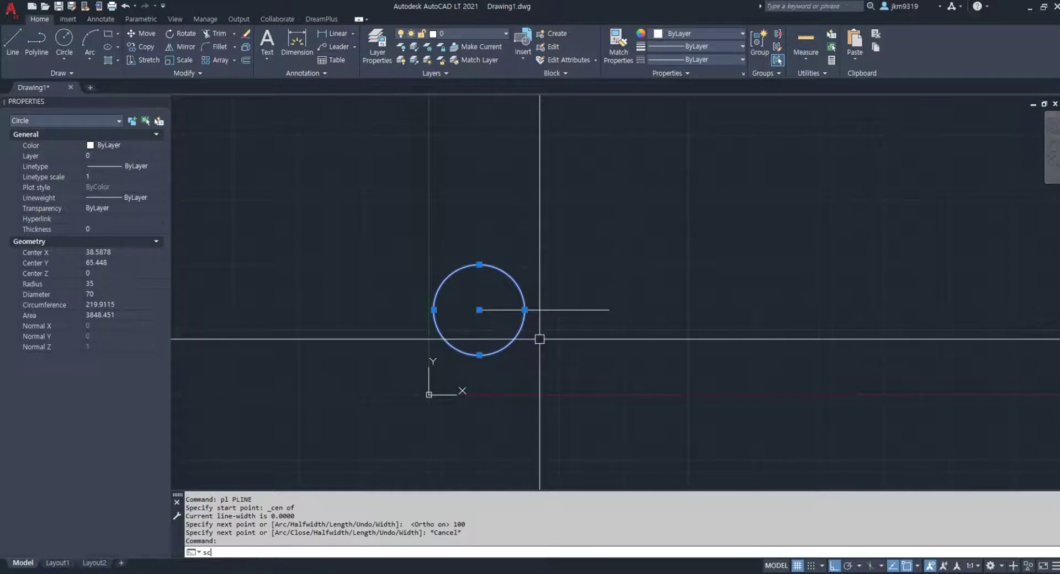
type("sc")
key("Return")
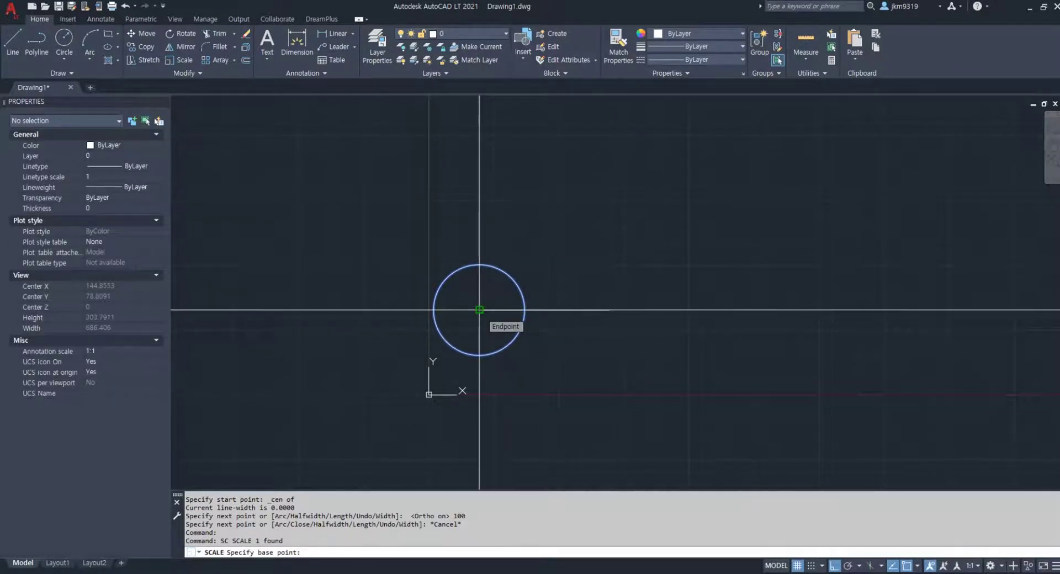
left_click(479, 310)
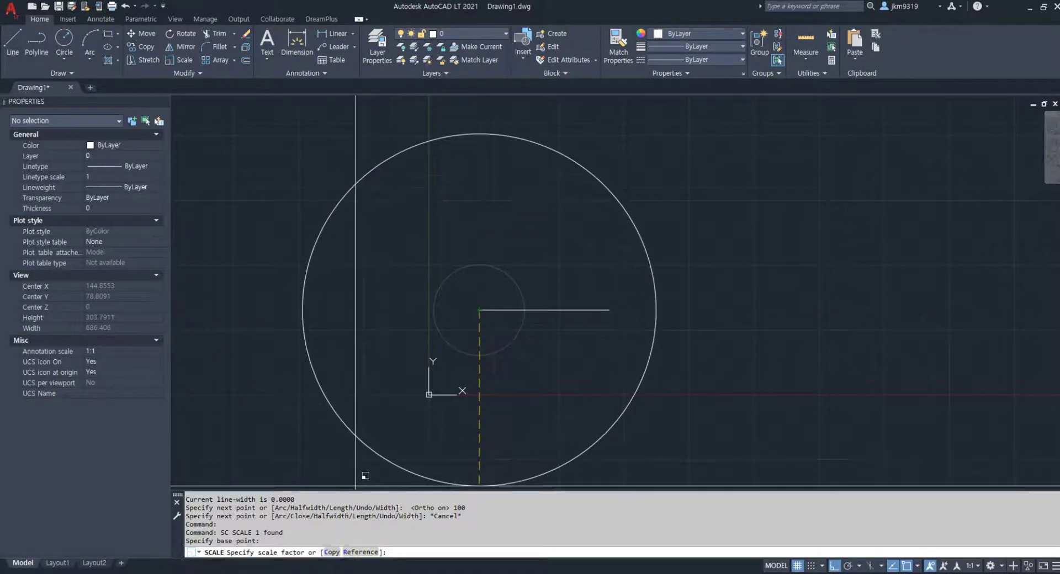
type("r")
key("Return")
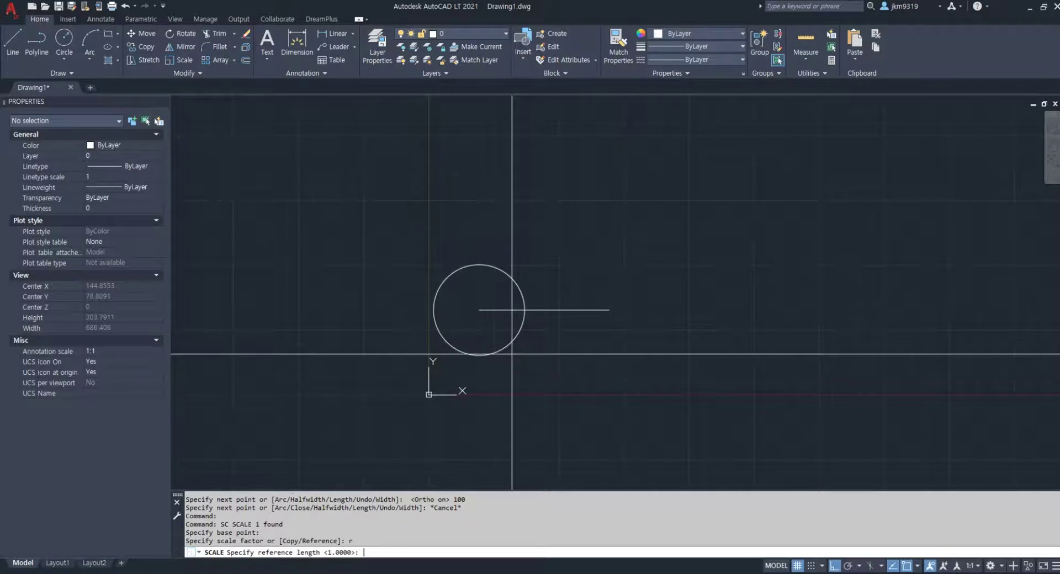
left_click(479, 310)
left_click(524, 310)
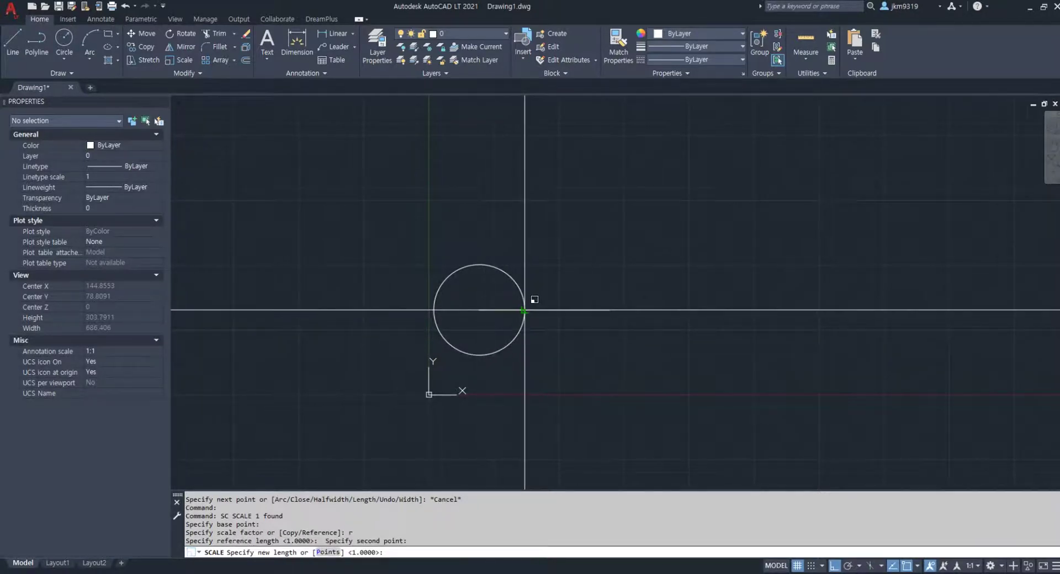
left_click(609, 310)
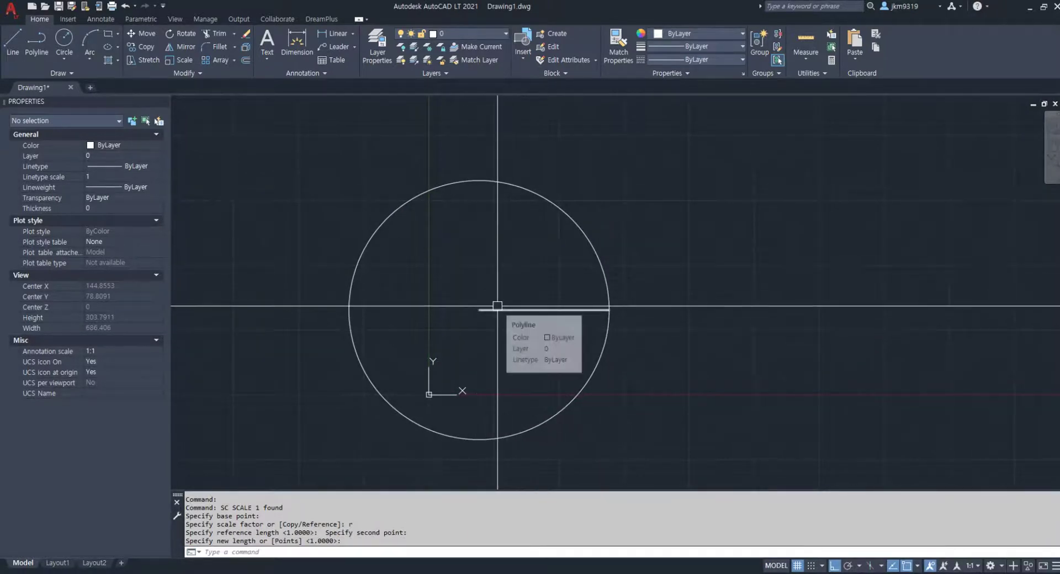
key("ctrl+z")
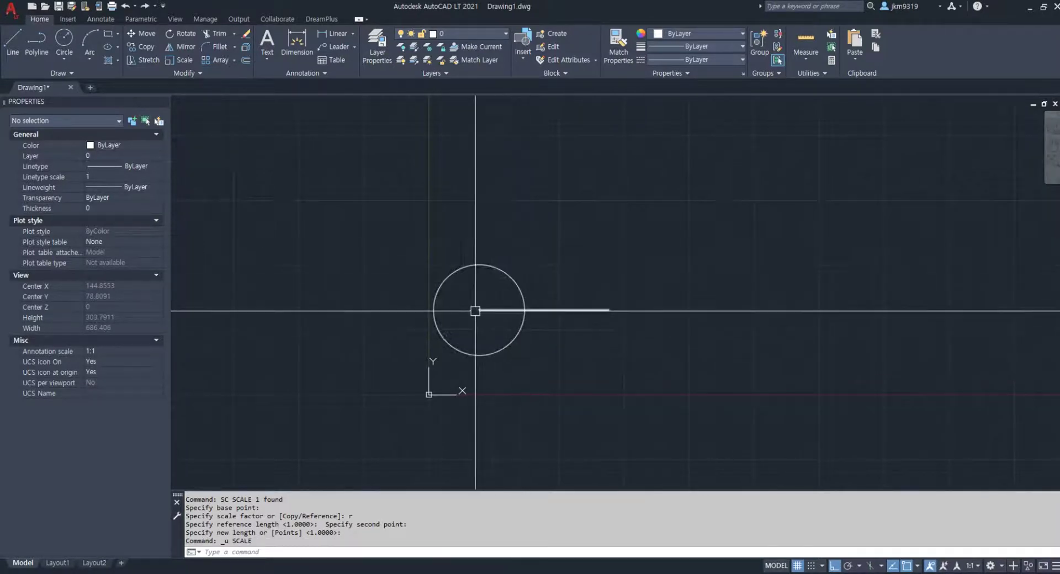
Step: Scale a copy of the circle about its center by reference, taking its radius as reference length and the polyline's outer endpoint as new length
left_click(506, 281)
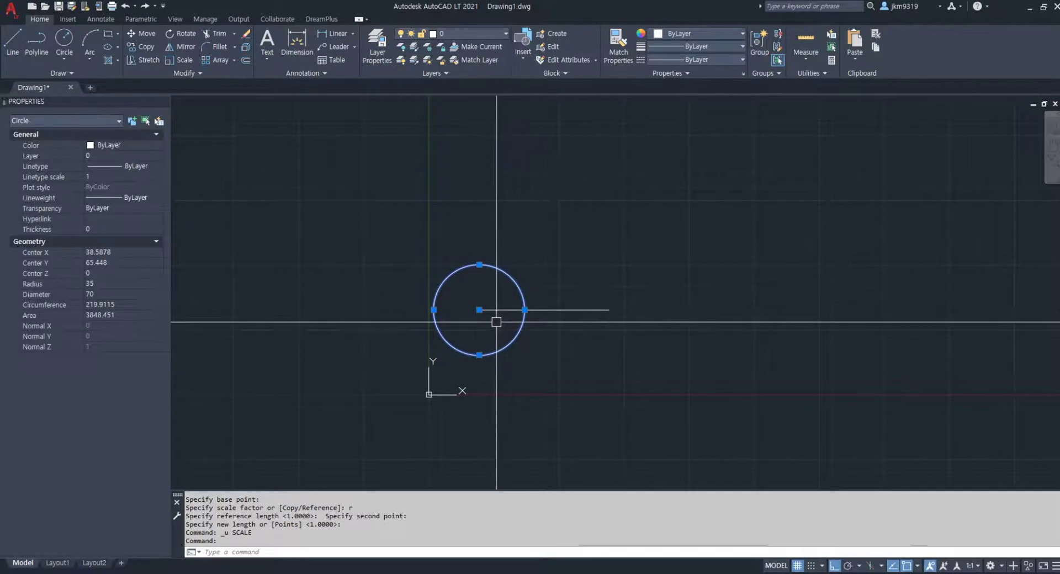
type("sc")
key("Return")
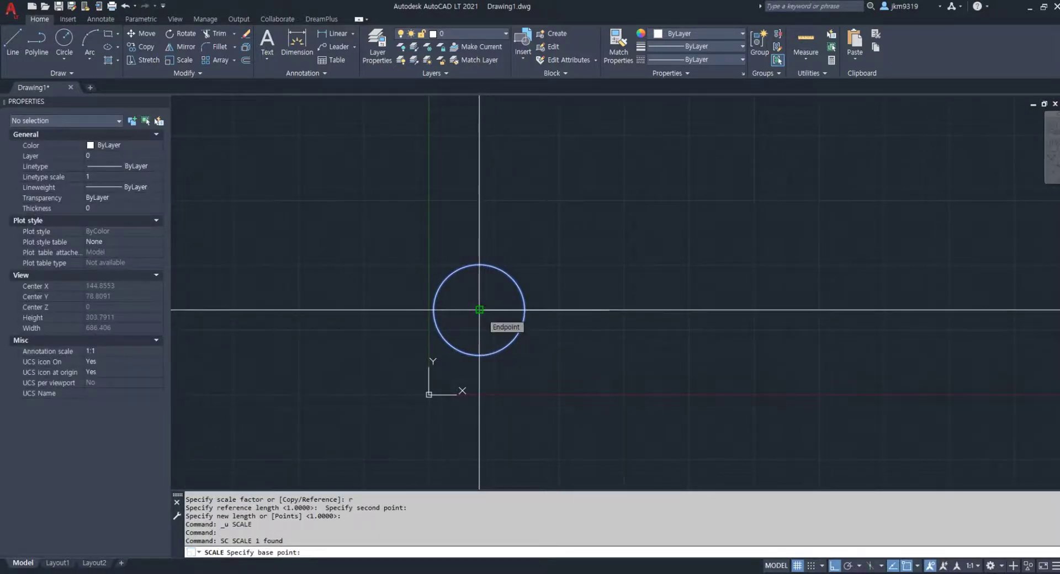
left_click(480, 309)
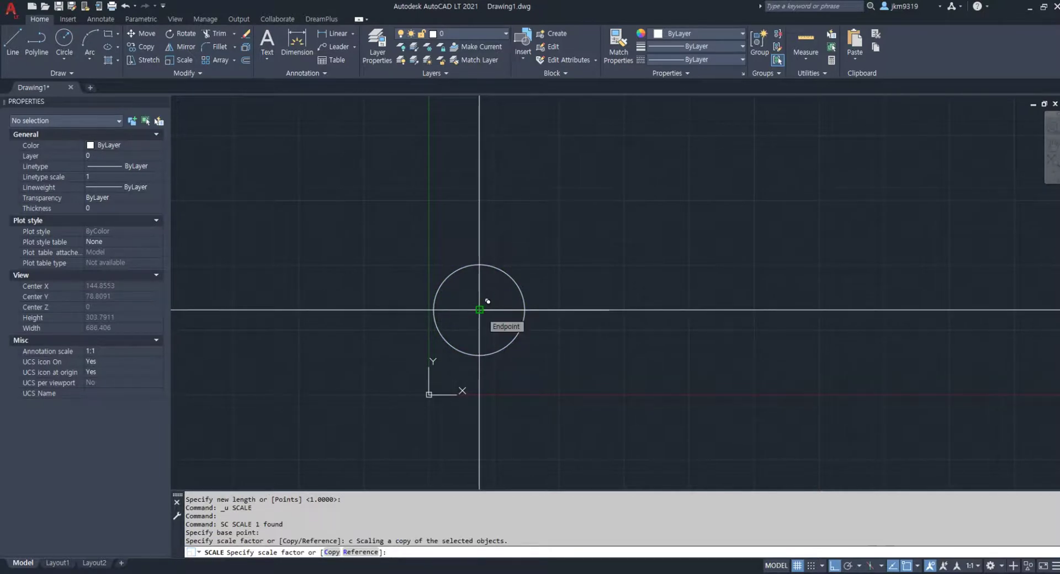
key("Return")
left_click(479, 310)
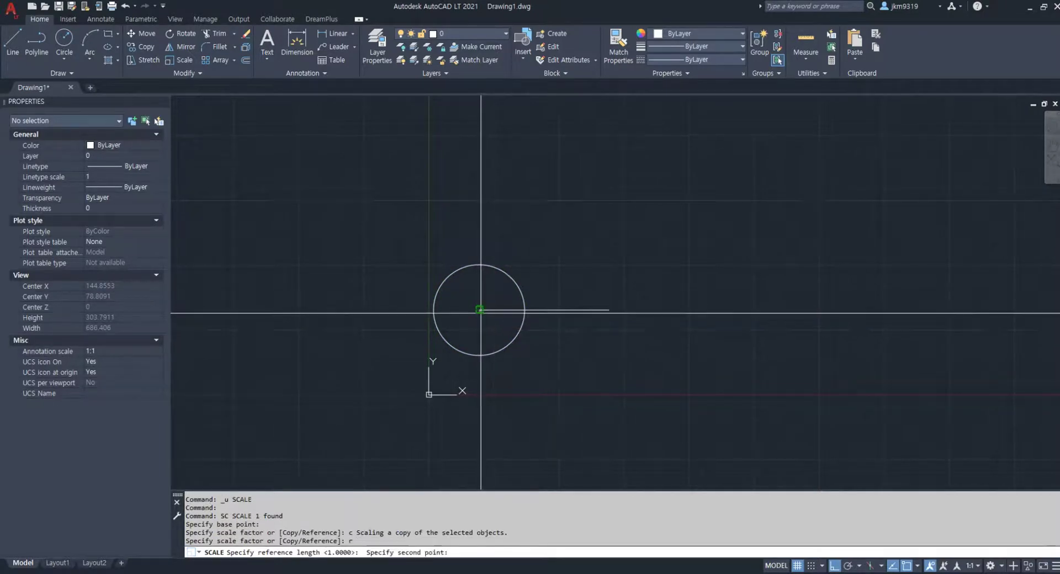
left_click(522, 310)
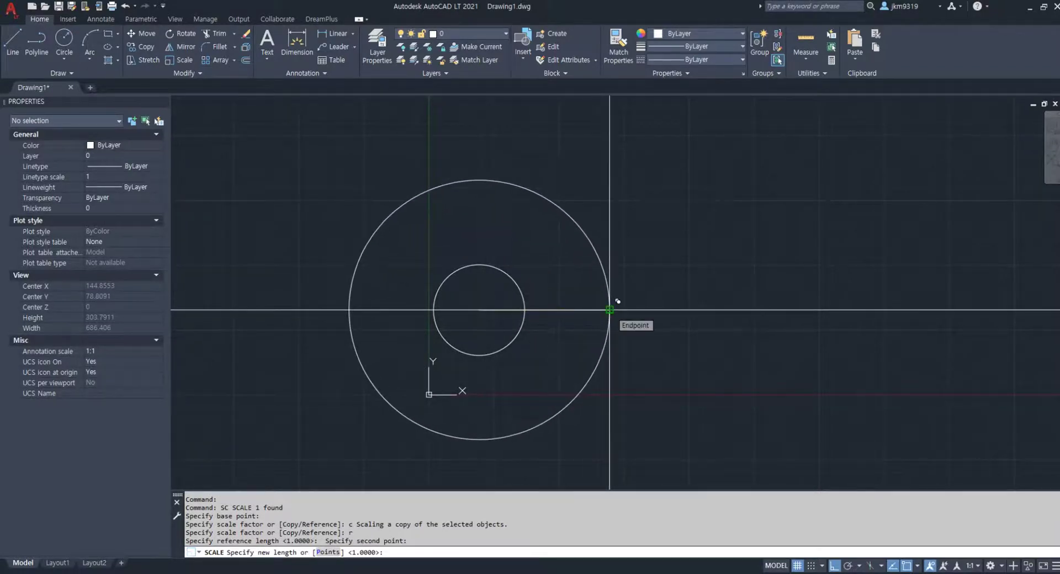
left_click(610, 310)
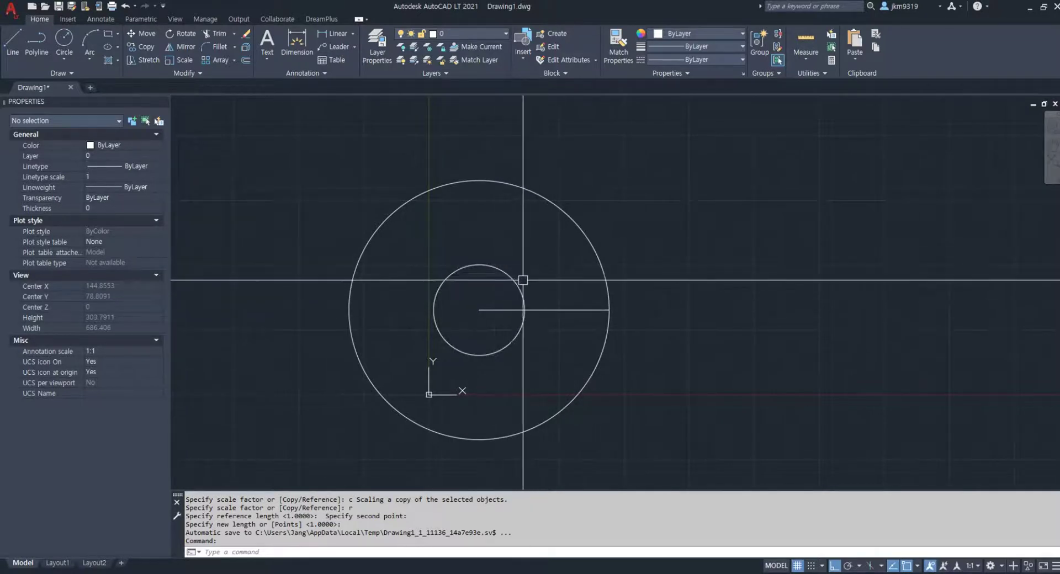
Step: Erase both circles and the polyline
left_click(649, 210)
left_click(454, 347)
key("Return")
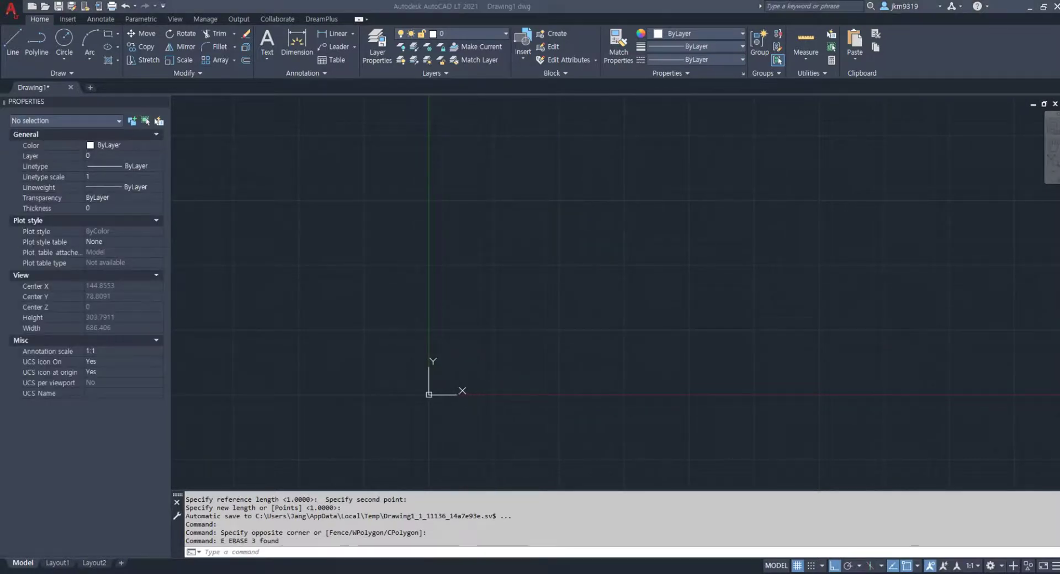
Step: Draw a freehand rectangle, slightly wider than tall, above the X axis and just to the right of the Y axis
left_click(532, 363)
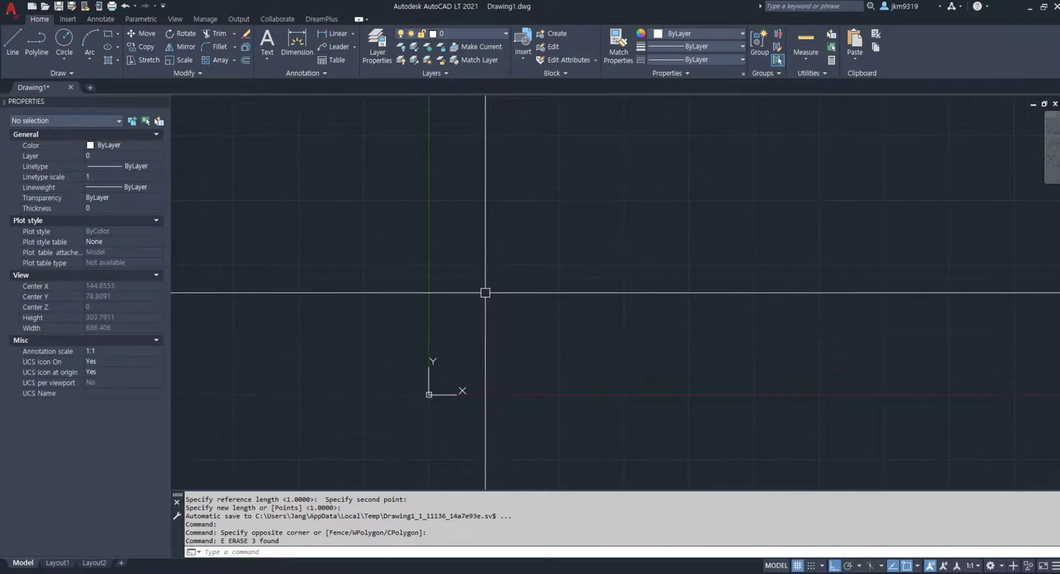
type("ec")
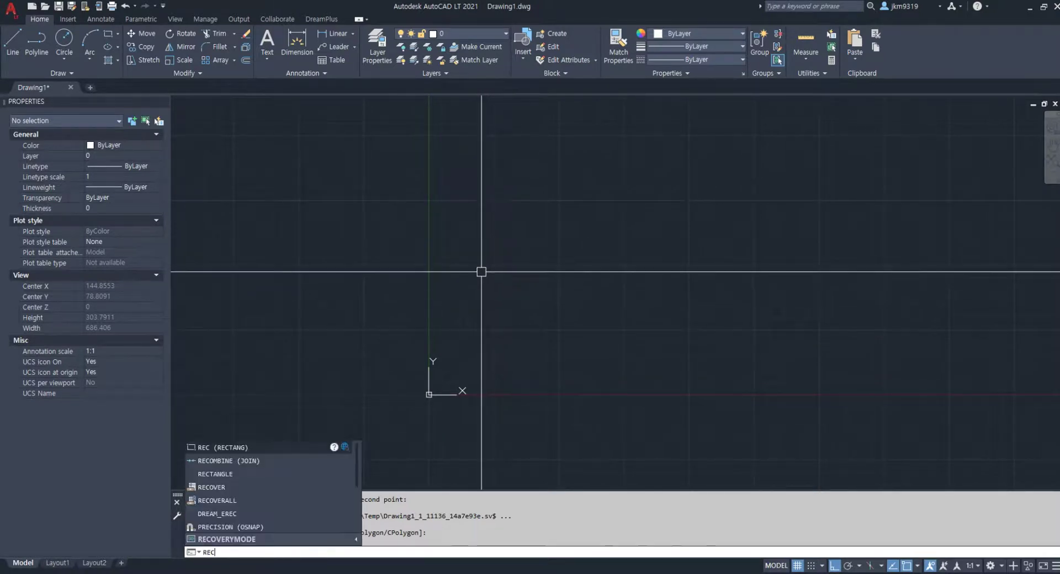
key("Return")
left_click(471, 235)
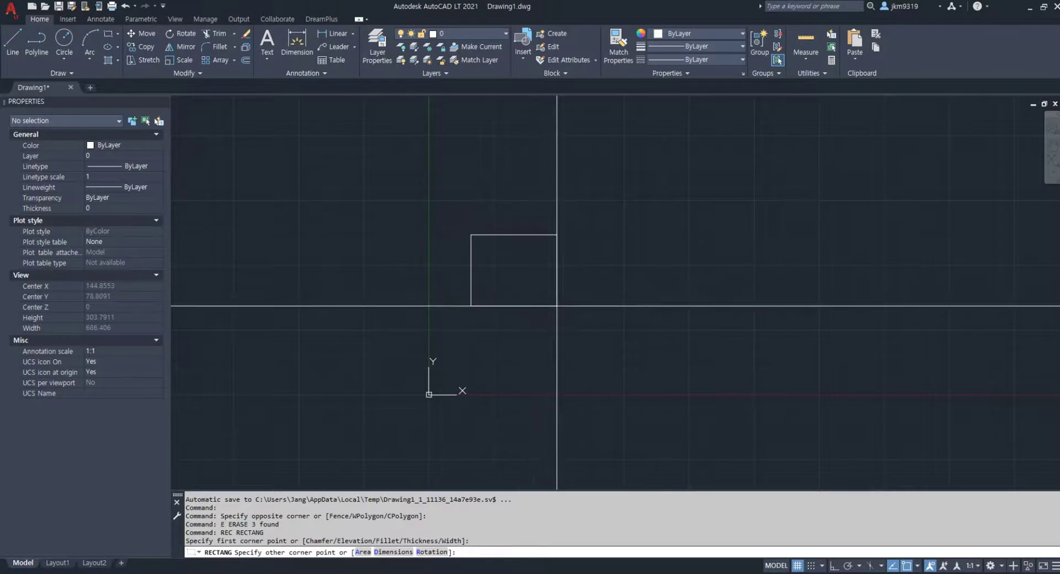
left_click(561, 309)
key("Escape")
Step: Draw a single-segment polyline sloping up to the right, below and to the right of the rectangle, with Ortho off
middle_click_drag(671, 316, 537, 316)
type("pl")
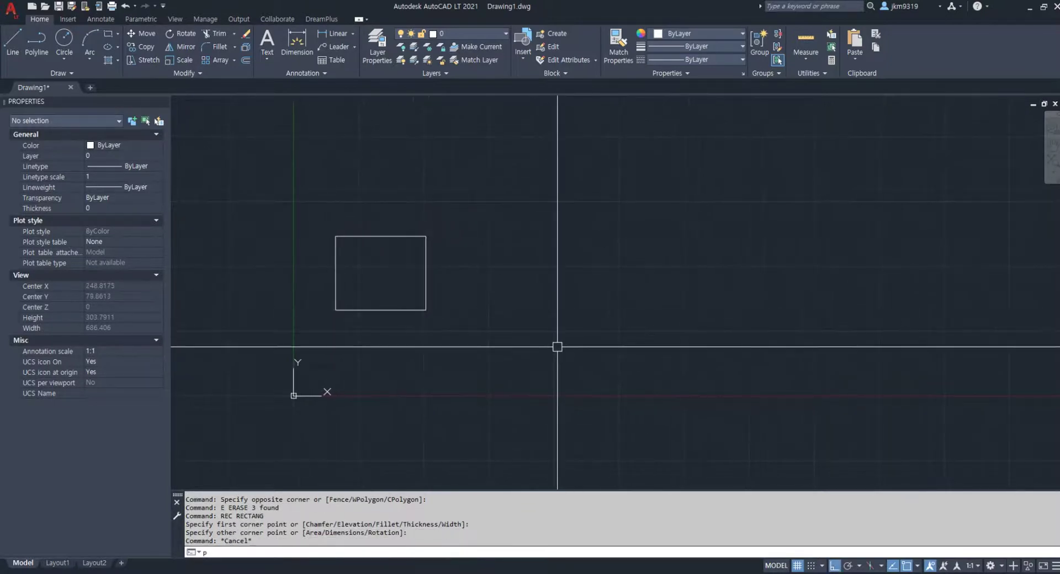
key("Return")
left_click(560, 401)
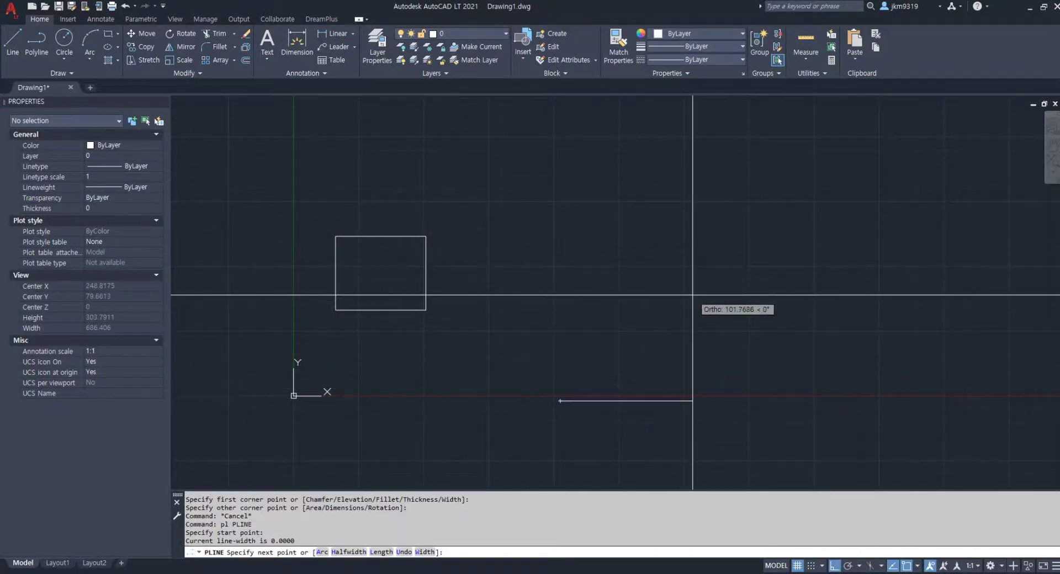
key("F8")
left_click(678, 340)
key("Escape")
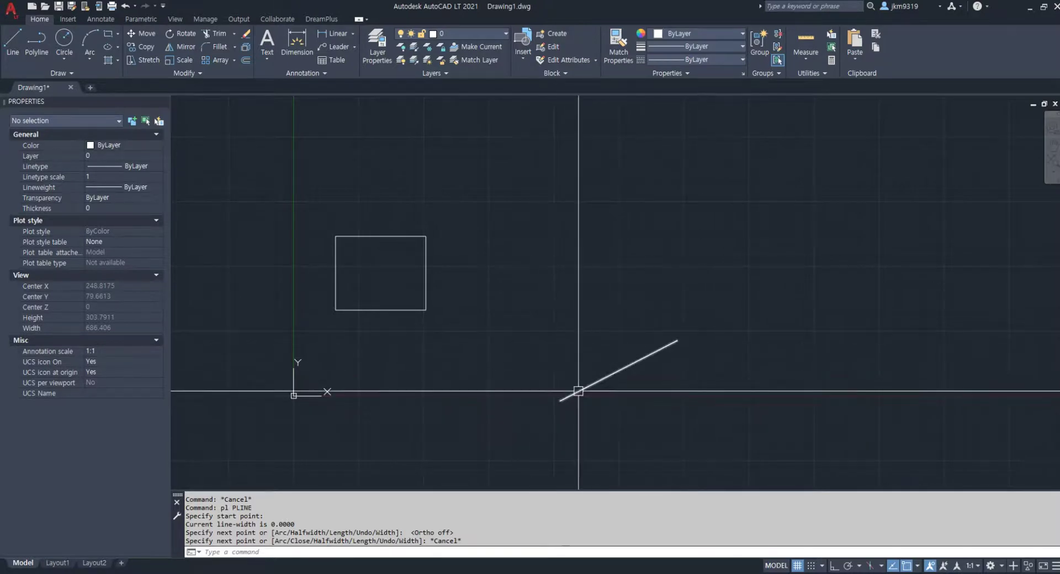
Step: Align the rectangle's bottom-left and bottom-right corners to the sloped line's lower and upper endpoints, scaling to the alignment points, and undo the alignment
left_click(469, 270)
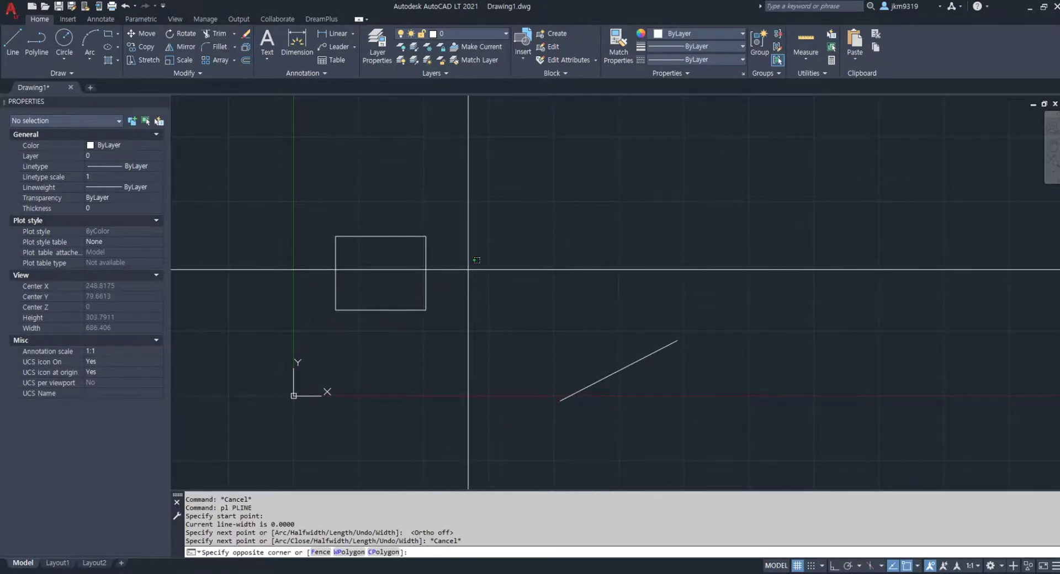
left_click(299, 326)
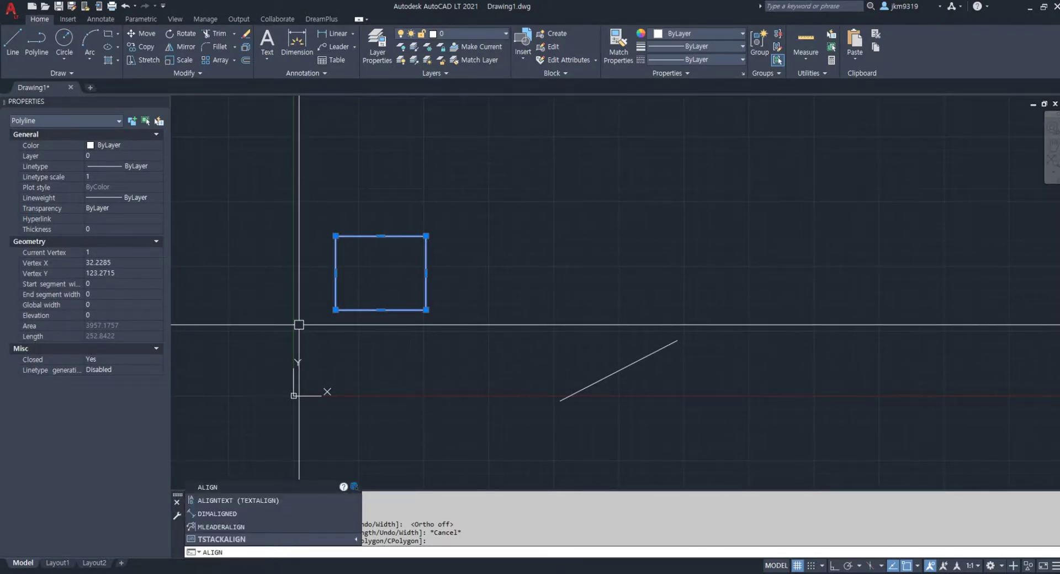
key("BackSpace")
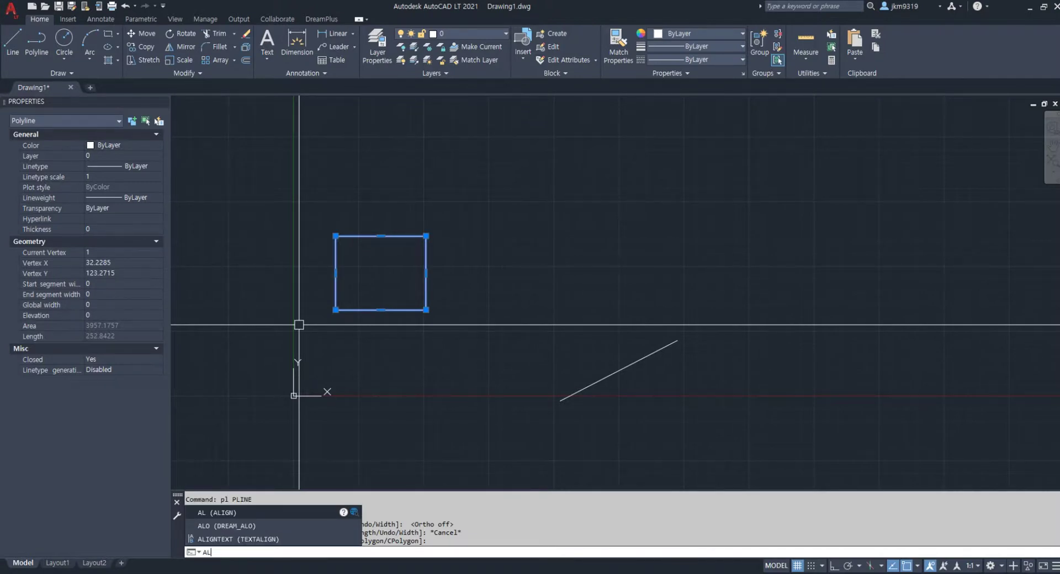
key("Return")
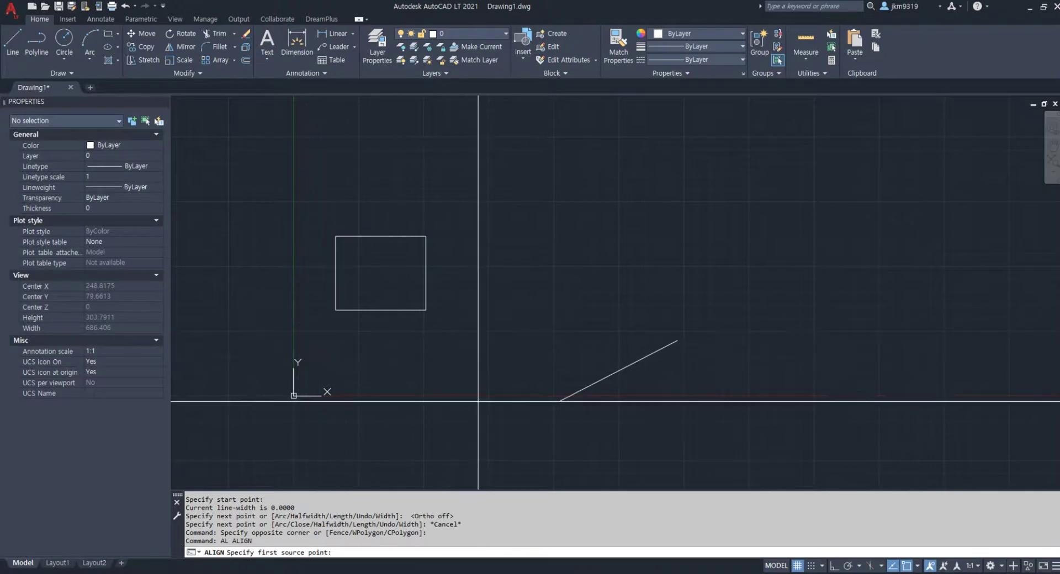
left_click(336, 310)
left_click(561, 401)
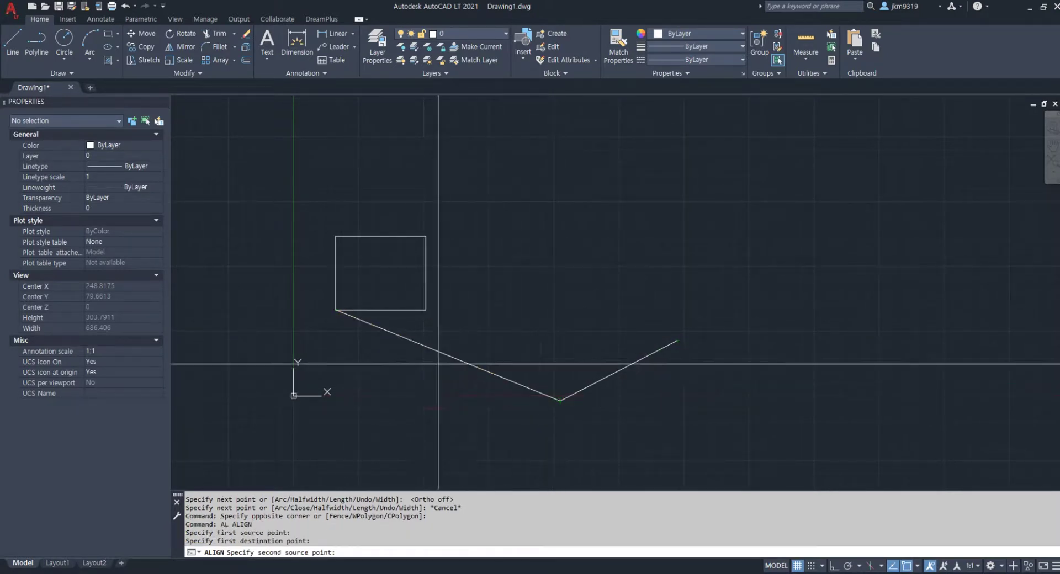
left_click(426, 310)
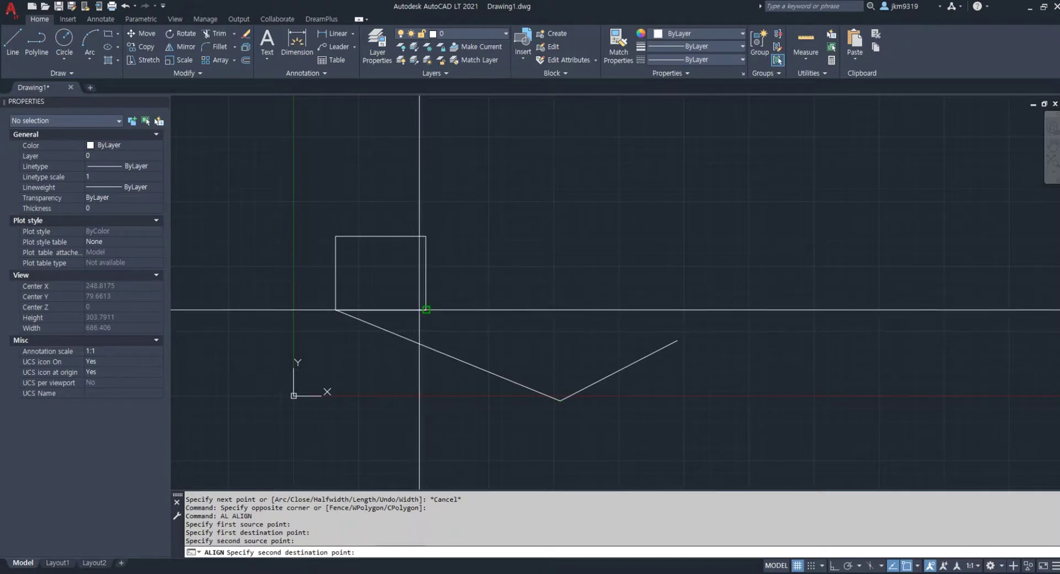
left_click(678, 340)
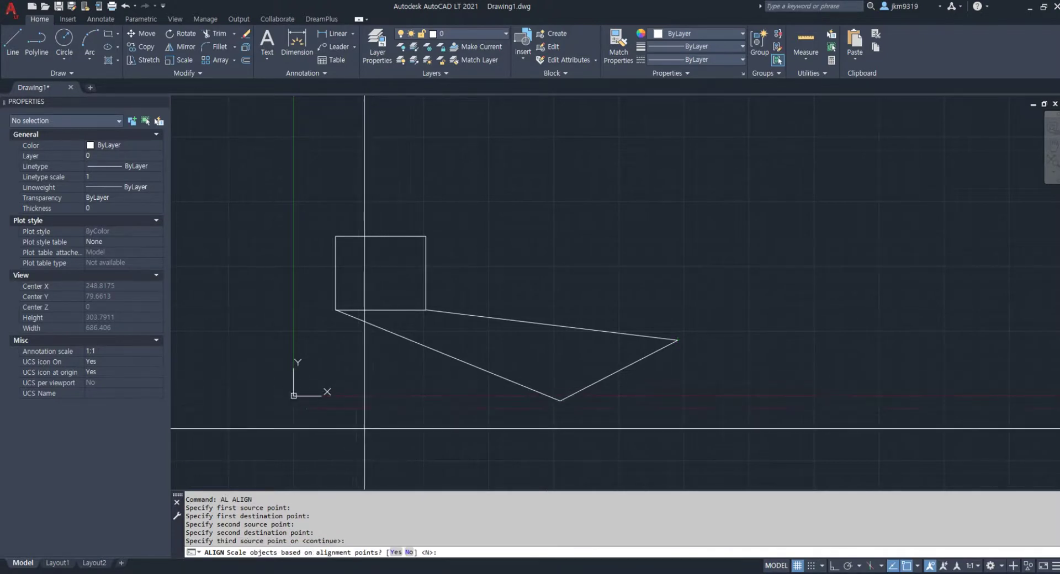
left_click(339, 552)
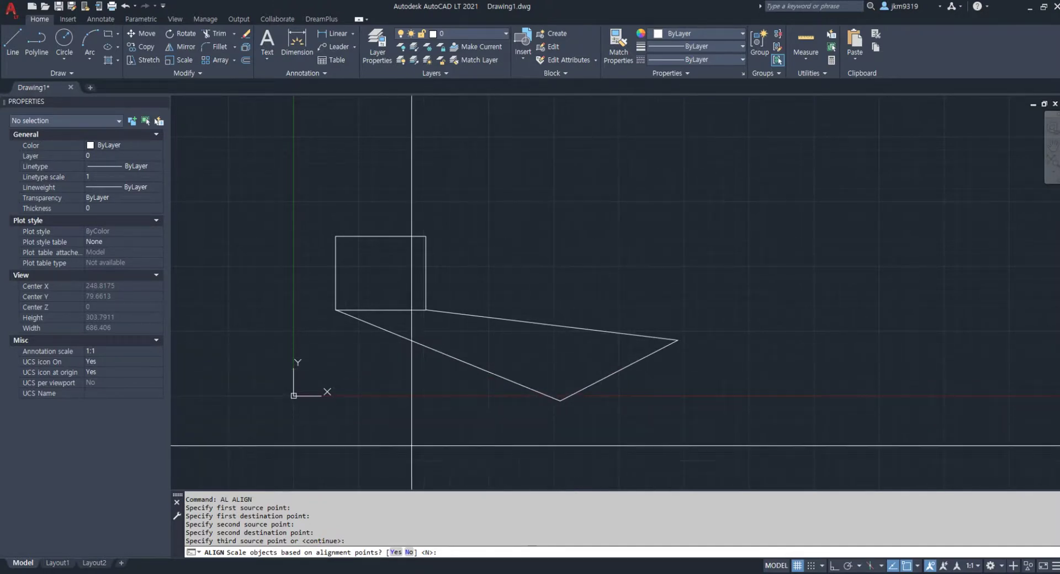
left_click(395, 553)
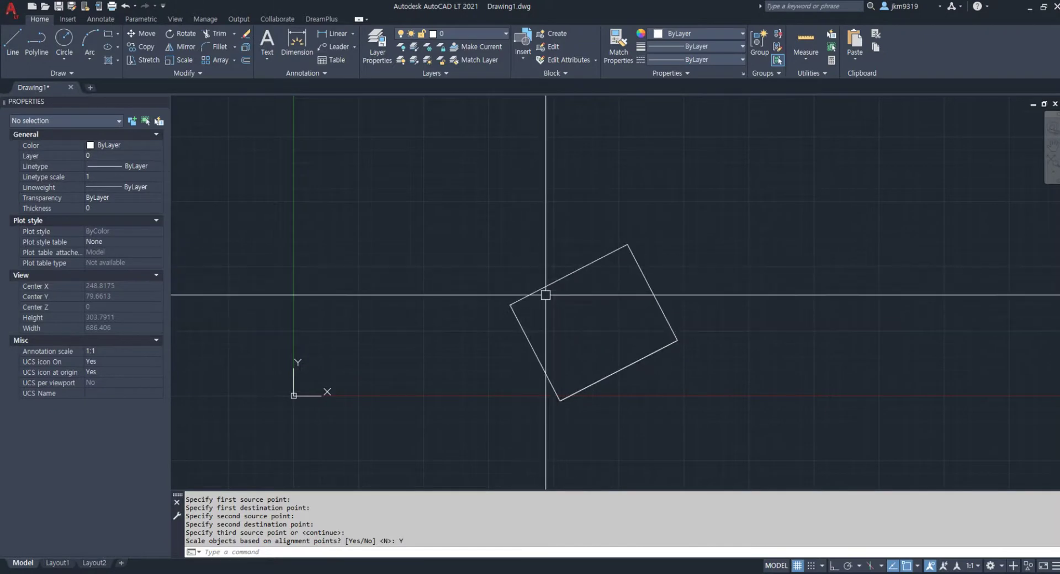
key("ctrl+z")
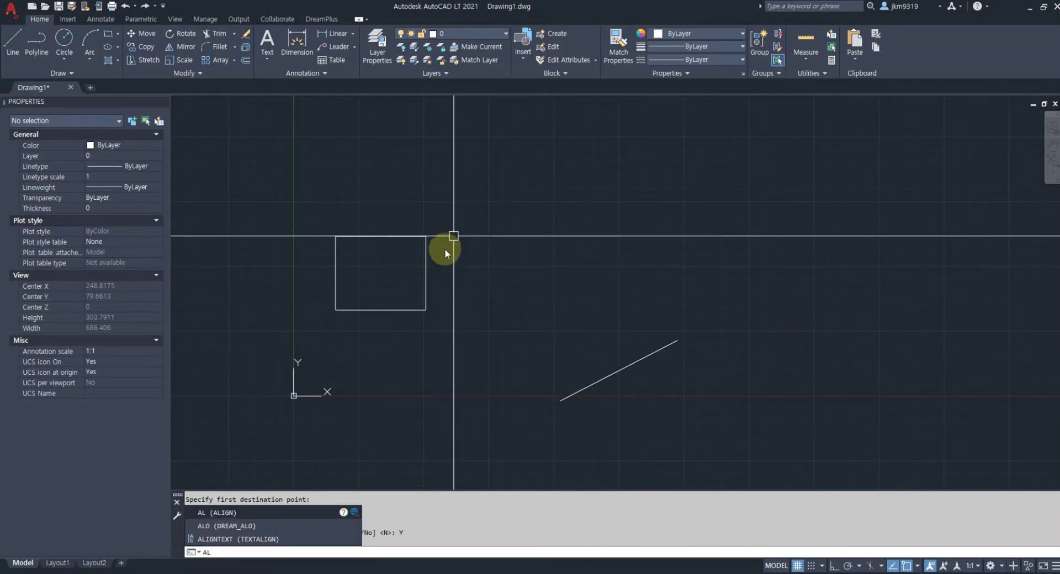
Step: Align the rectangle's bottom edge to the sloped line, matching its bottom-left corner to the line's lower endpoint, without scaling to the alignment points
key("Return")
left_click(377, 309)
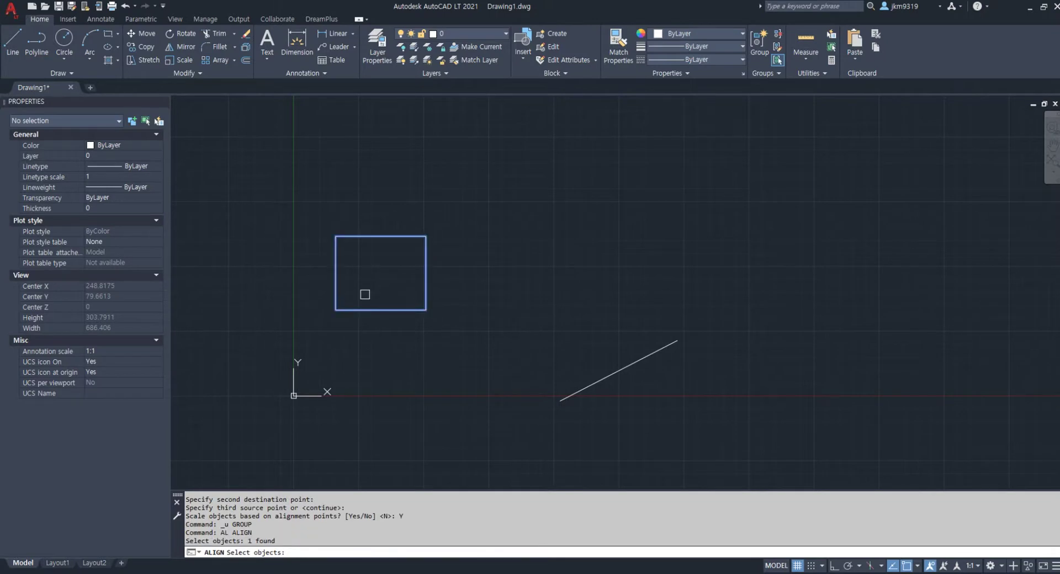
key("Return")
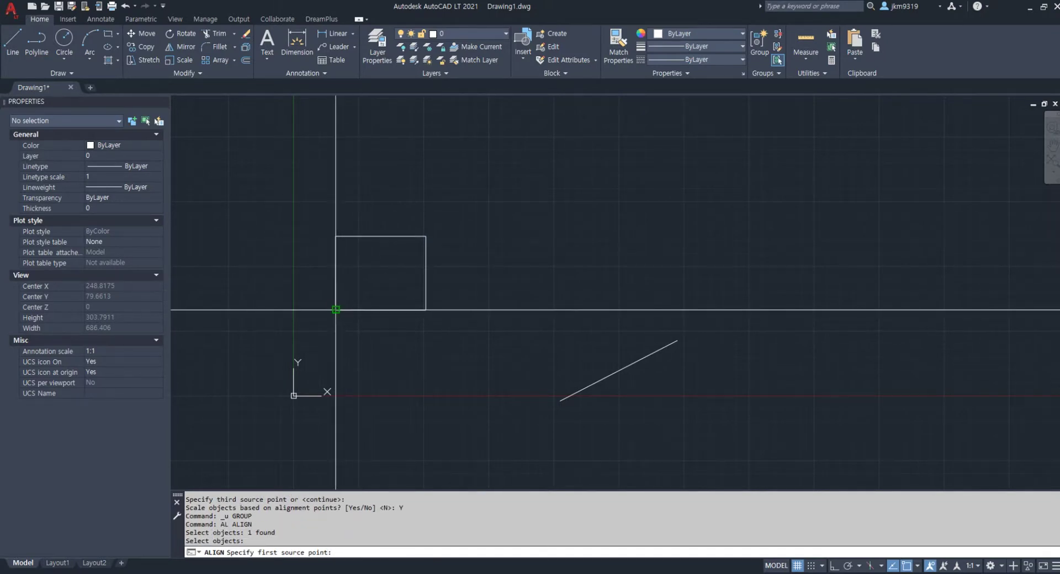
left_click(335, 310)
left_click(560, 400)
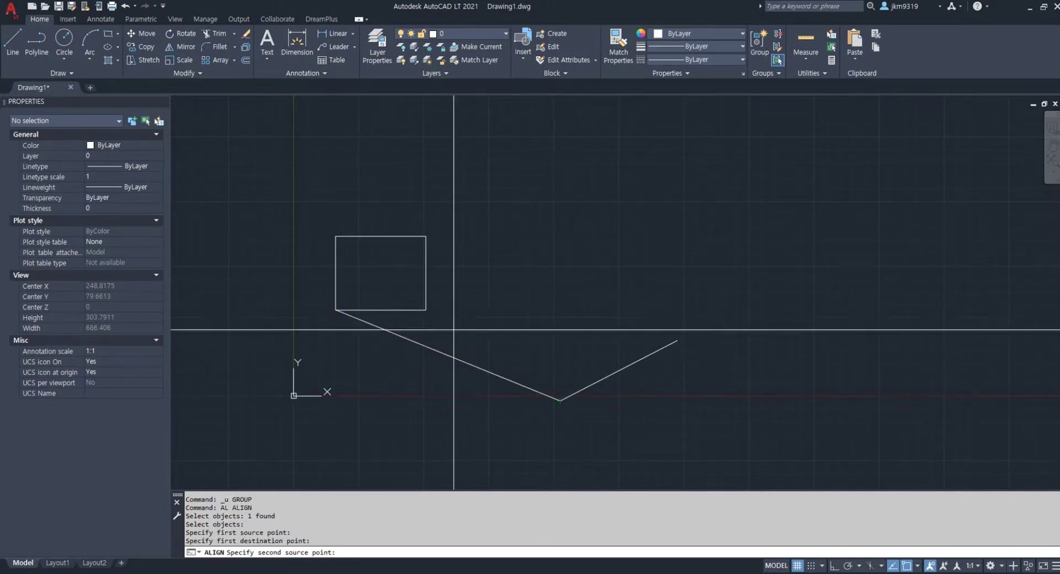
left_click(426, 310)
left_click(678, 340)
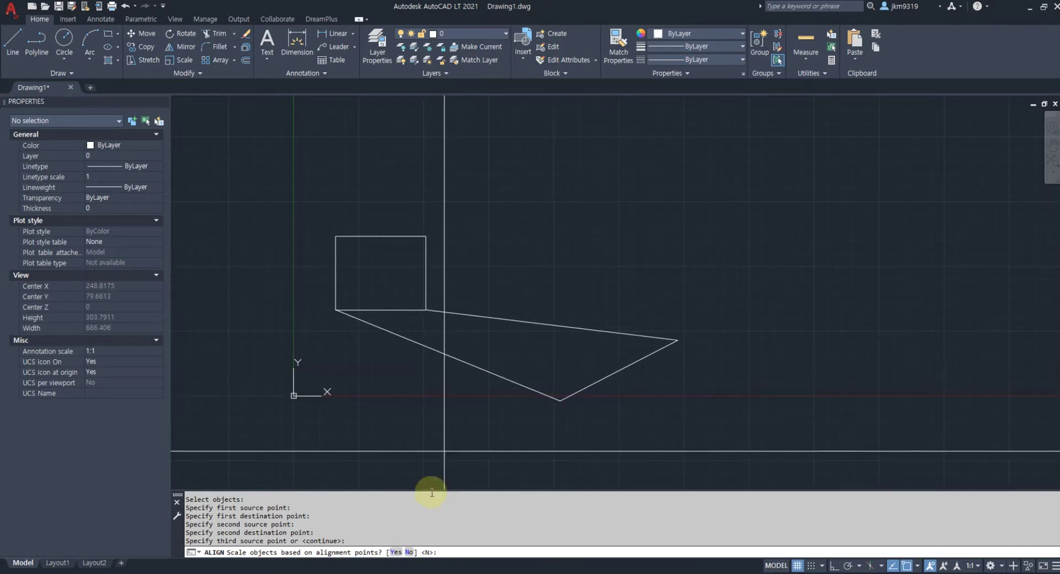
left_click(409, 552)
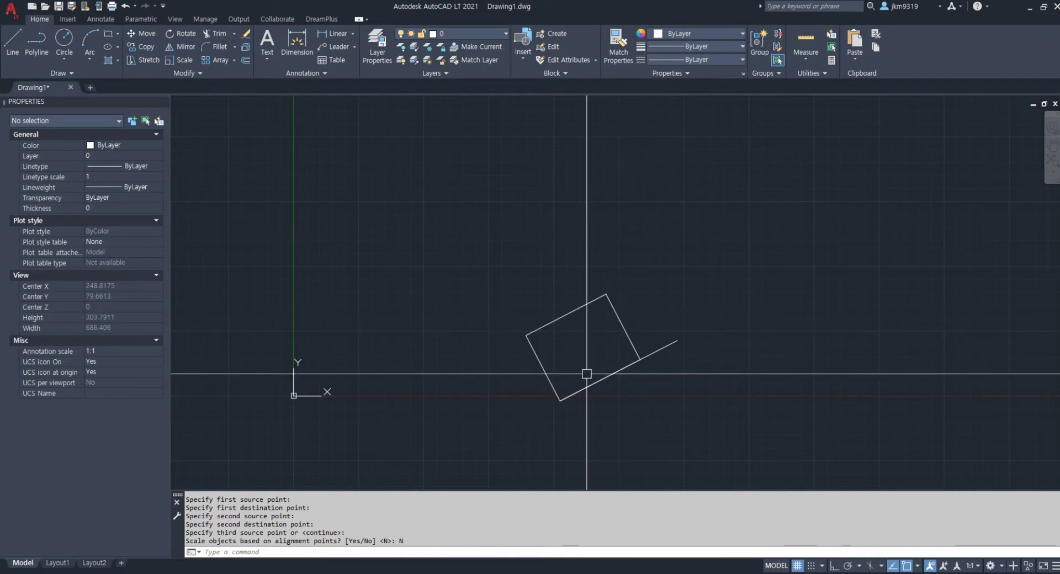
Step: Erase the aligned rectangle and the sloped line
left_click(721, 270)
left_click(481, 406)
type("e")
key("Return")
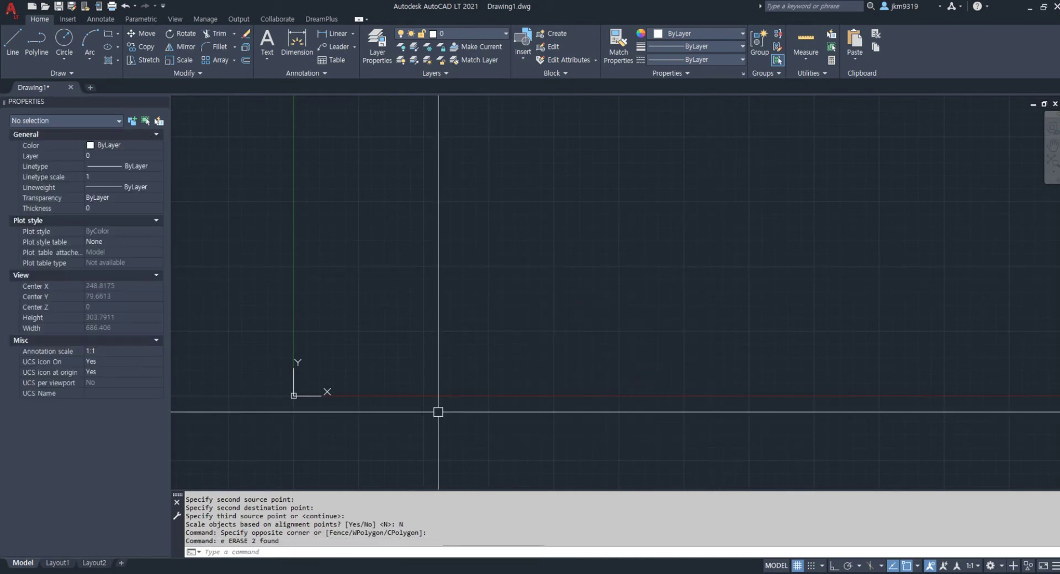